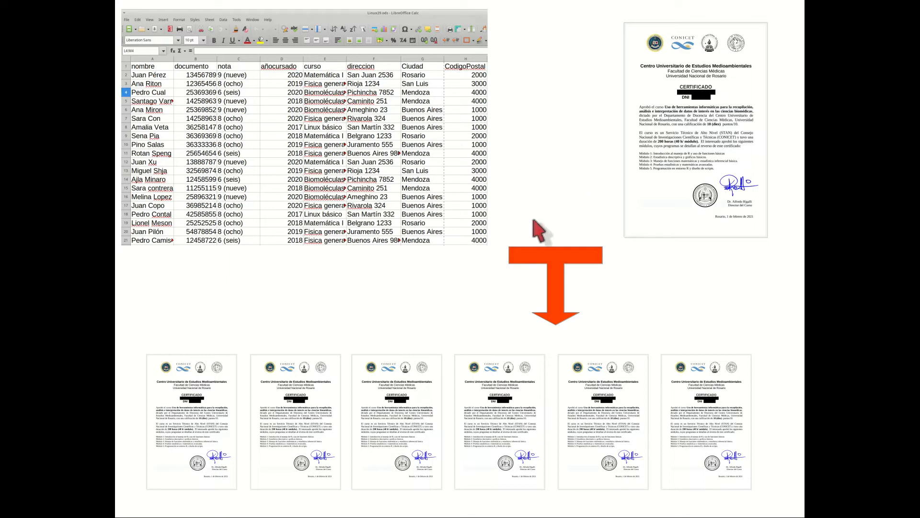
End the slide show and launch Synaptic Package Manager, entering the account password to authenticate.
click(474, 323)
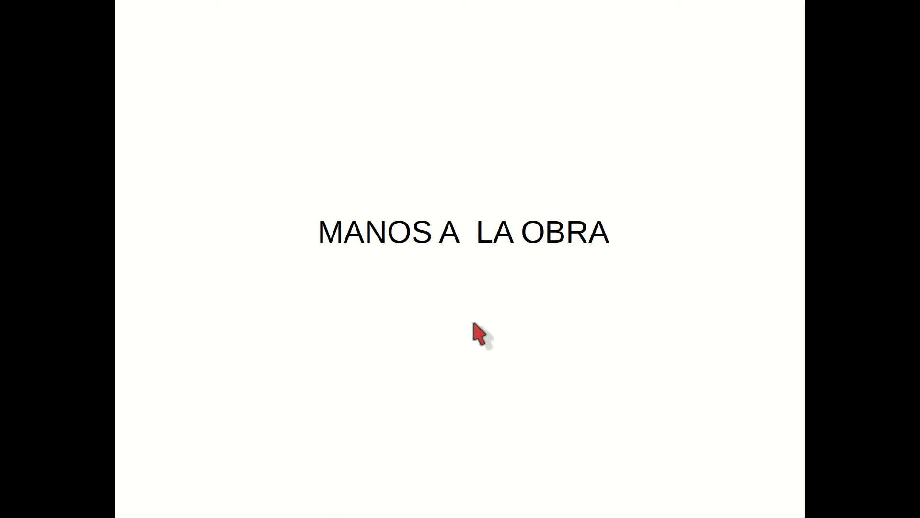
key(Escape)
click(6, 7)
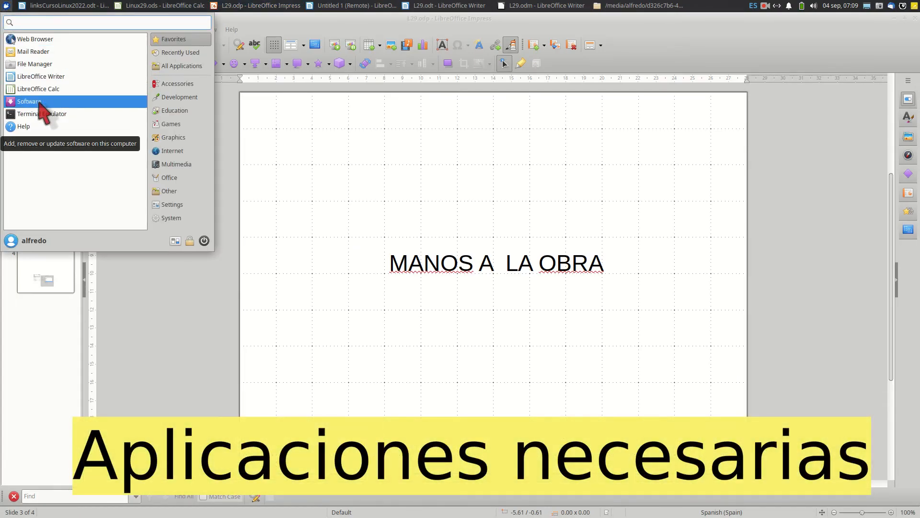
click(175, 217)
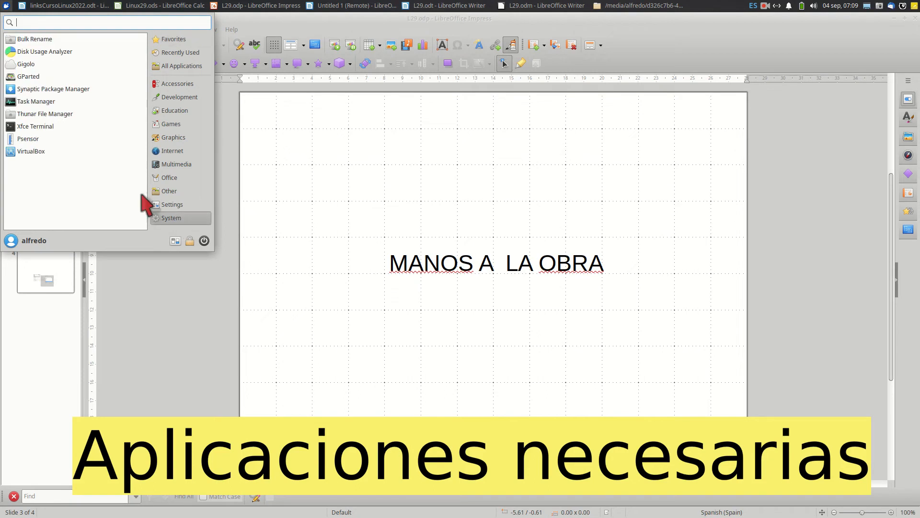
click(46, 89)
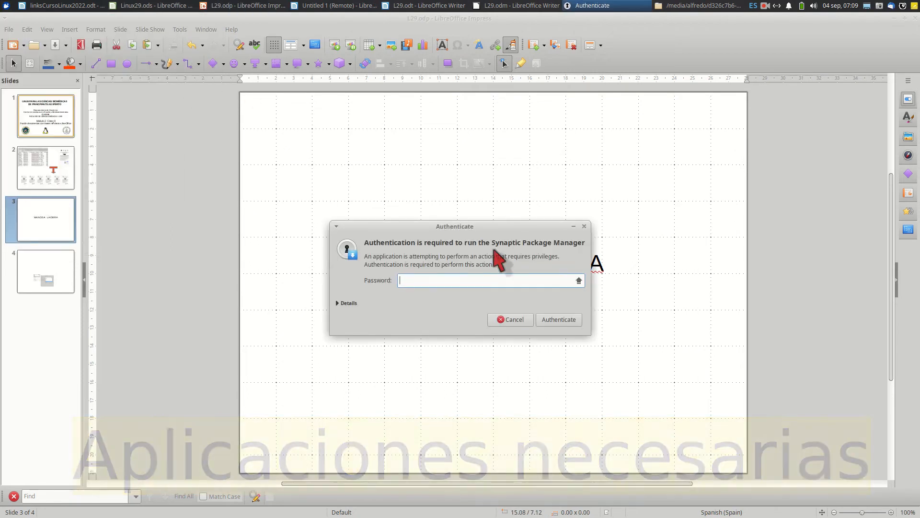
key(Return)
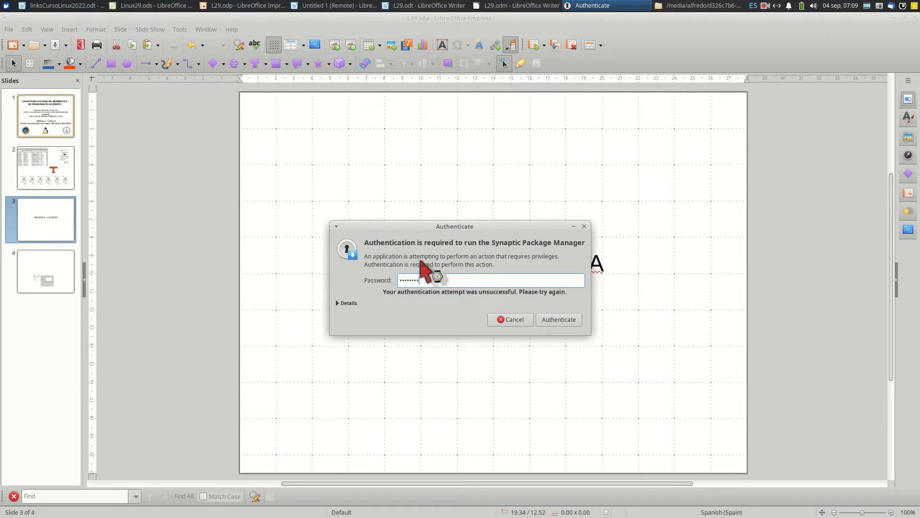
click(563, 319)
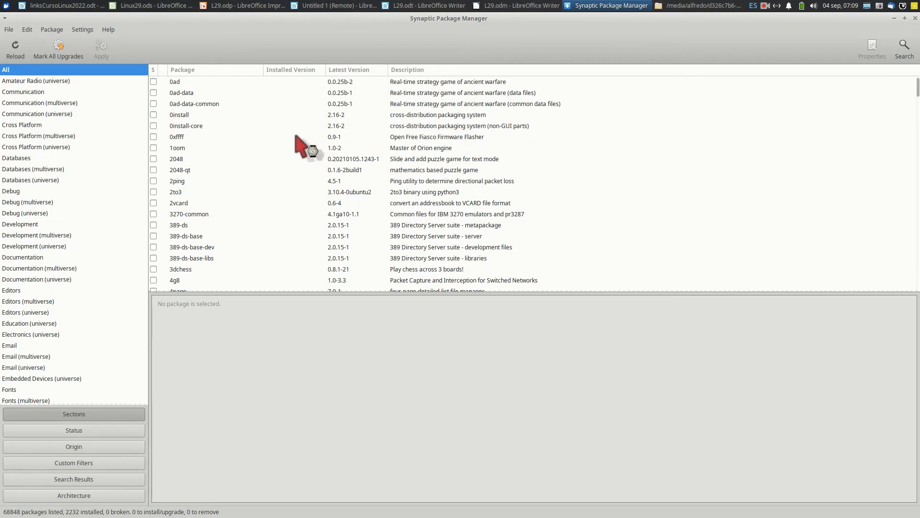
Search the package descriptions and names for libreoffice and look through the listed packages.
click(904, 49)
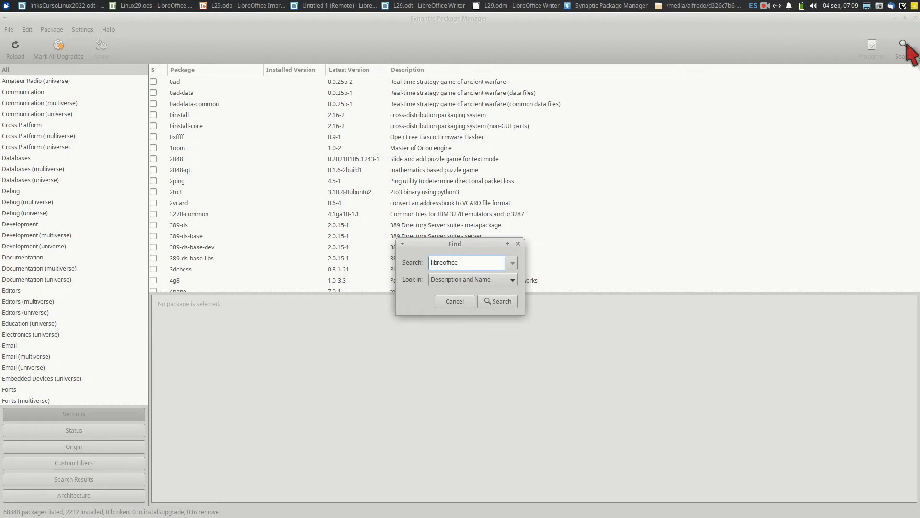
click(497, 302)
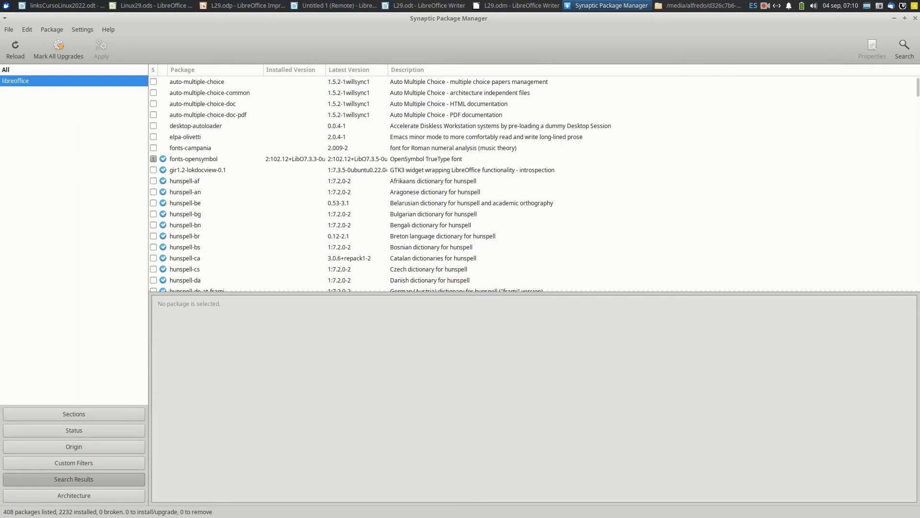
scroll(275, 168, down, 13)
scroll(276, 168, down, 15)
scroll(276, 166, down, 15)
scroll(276, 166, down, 3)
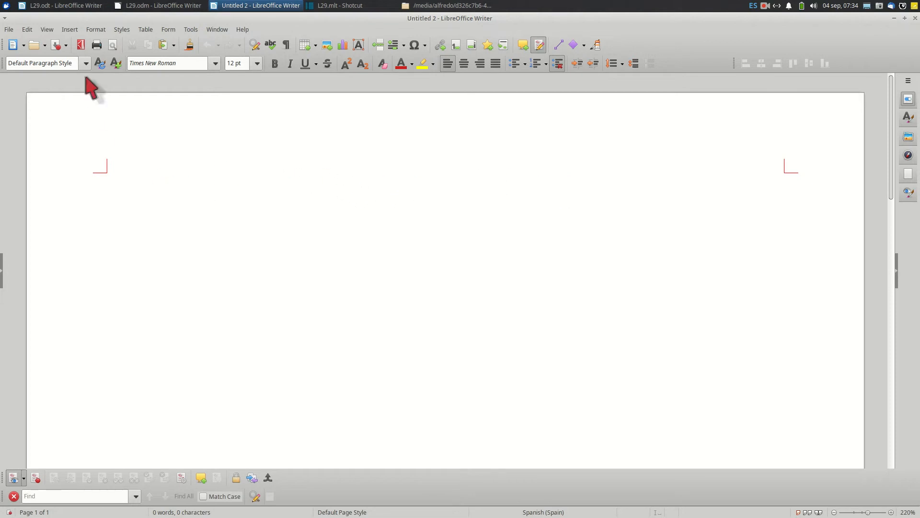
Start inserting an envelope in the blank Writer document and choose the Linux29 database with its certificados table.
click(70, 30)
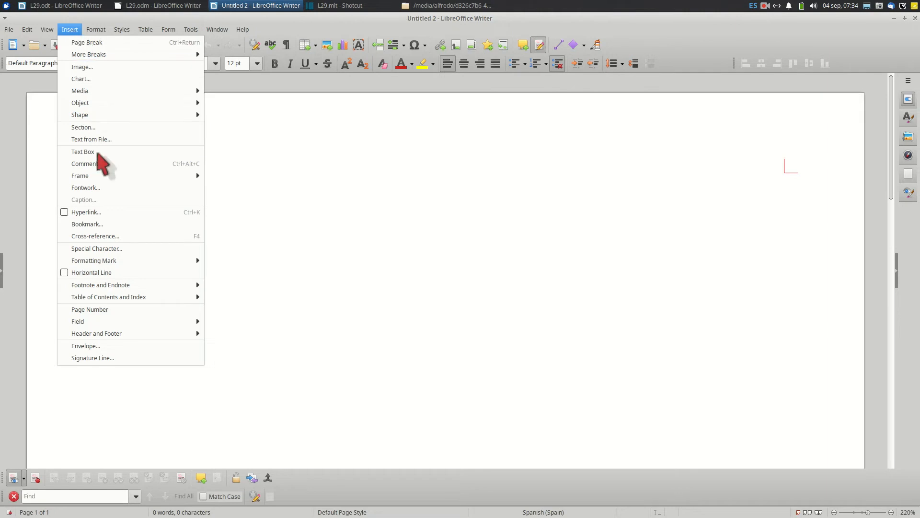
click(91, 346)
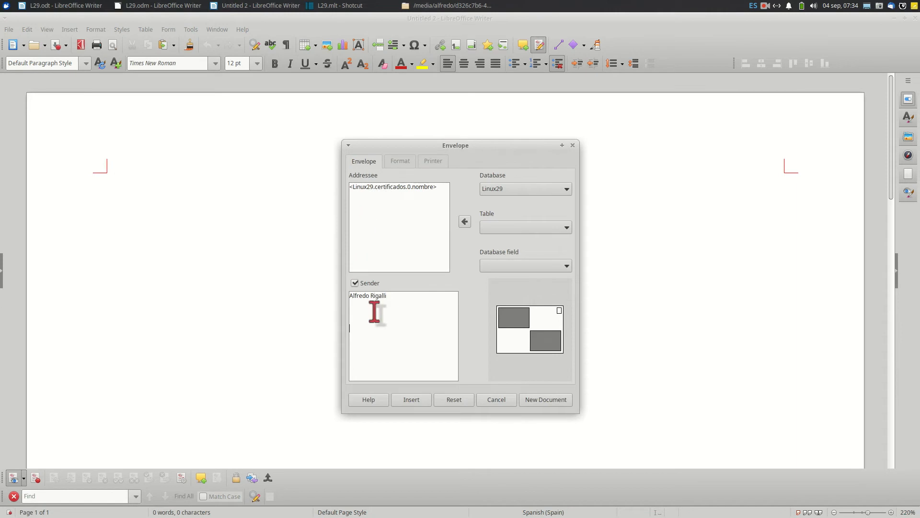
drag(502, 147, 481, 125)
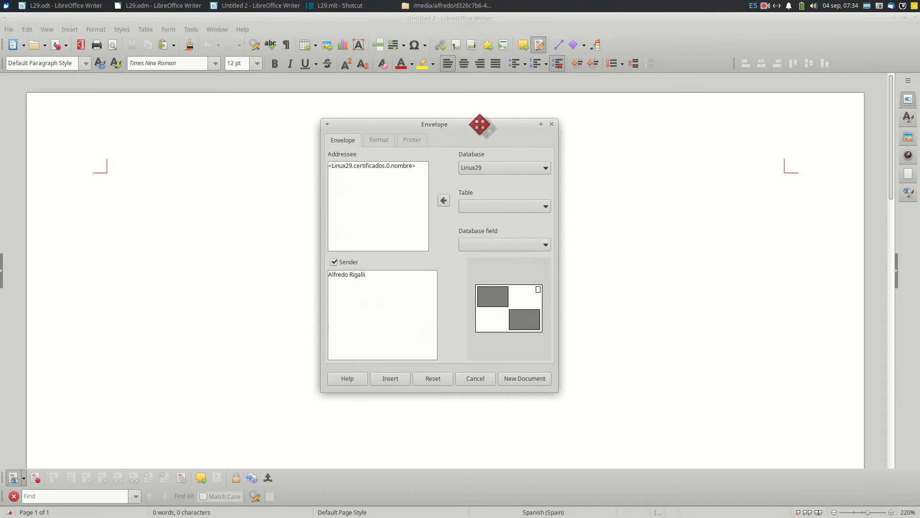
click(532, 167)
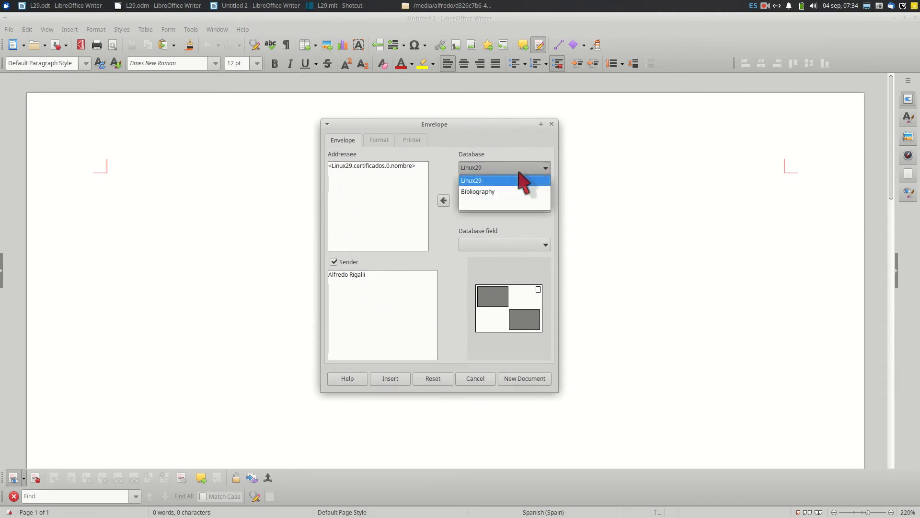
click(478, 181)
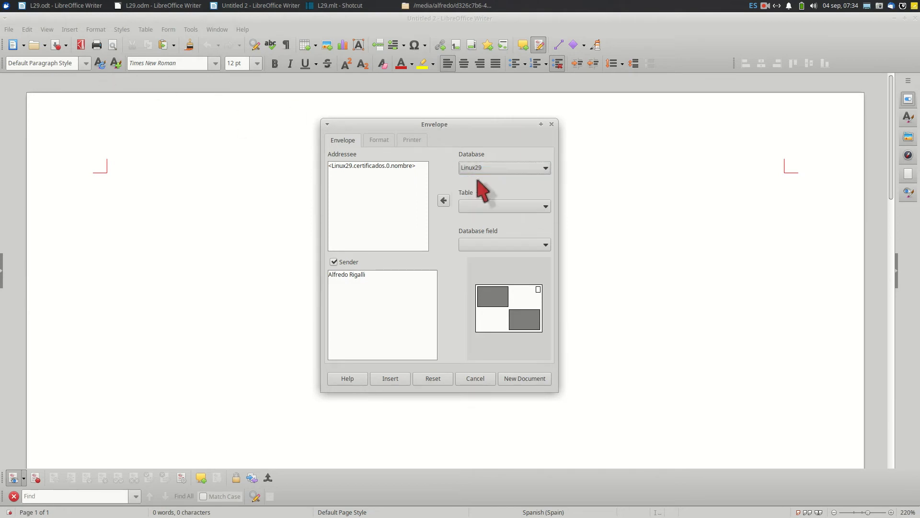
click(504, 206)
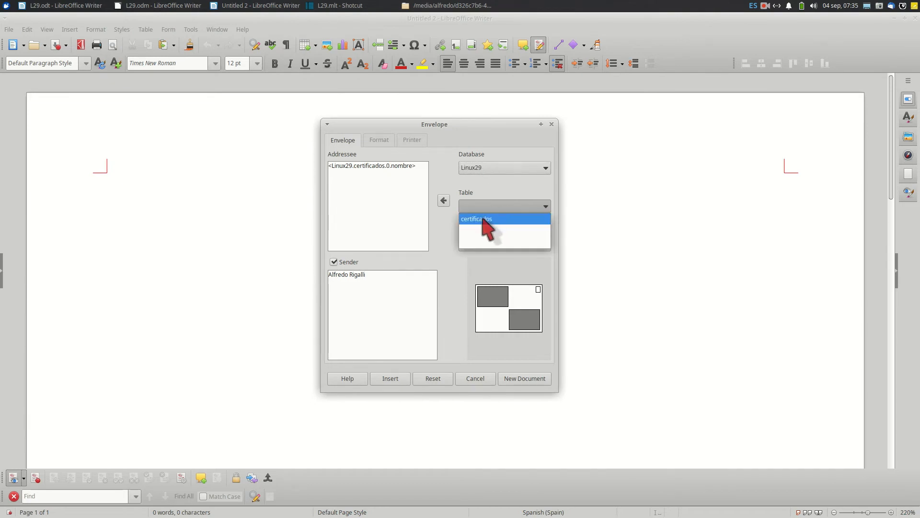
click(484, 219)
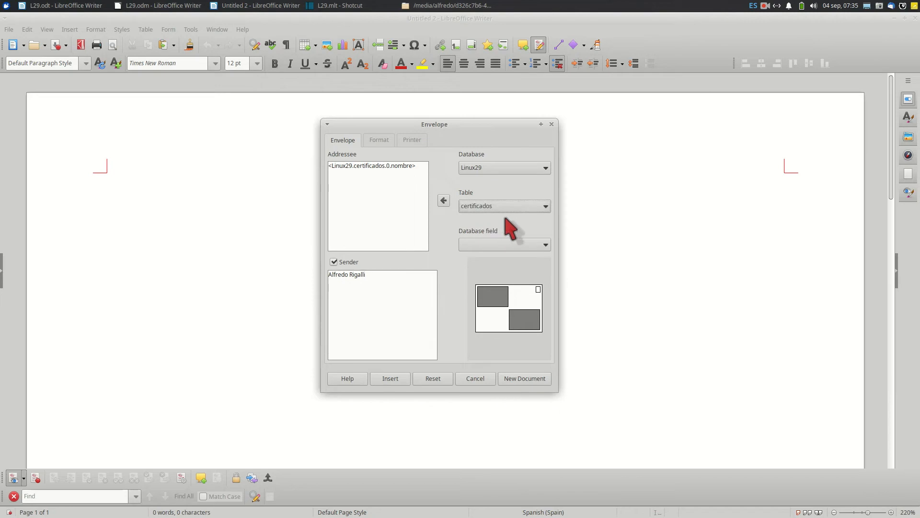
Clear the existing addressee text and insert the nombre database field as the first addressee line.
click(510, 244)
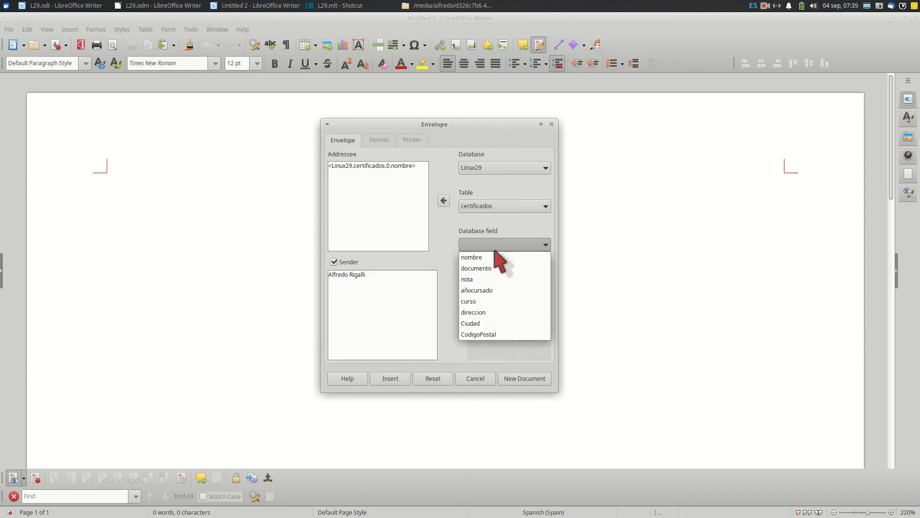
click(405, 166)
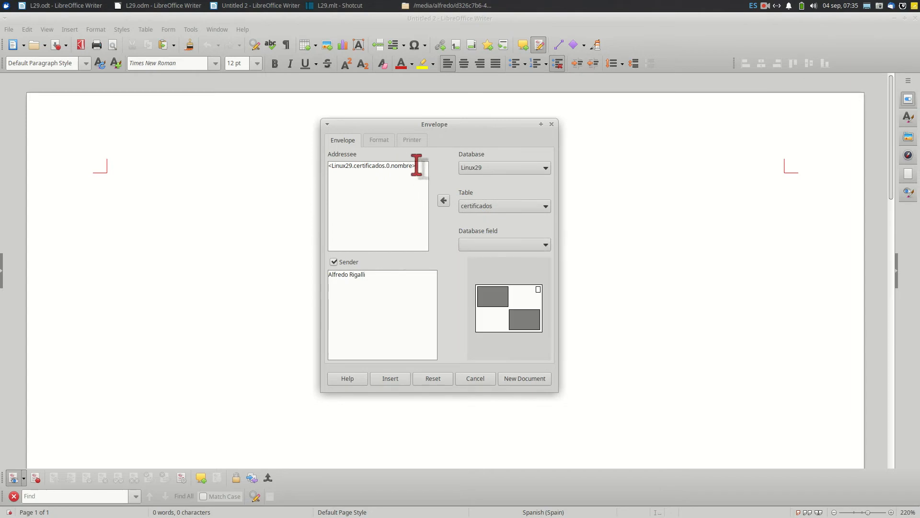
drag(416, 167, 330, 167)
key(Delete)
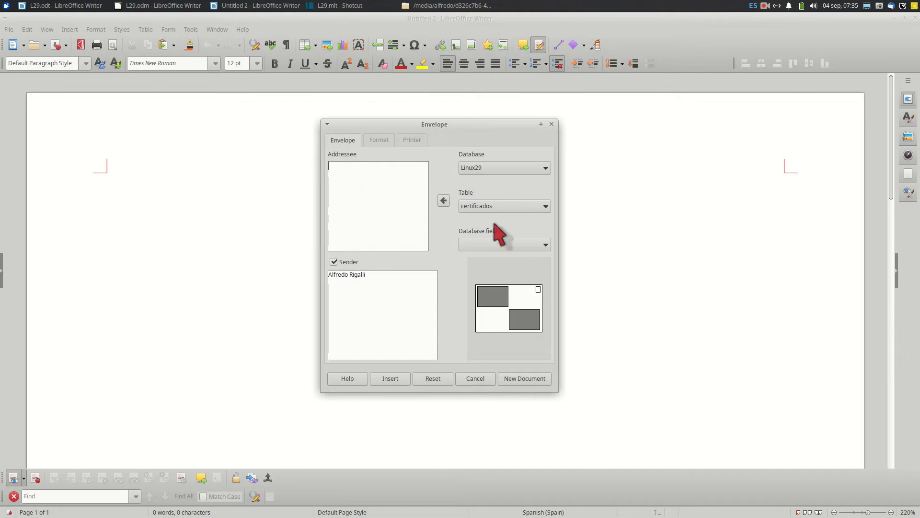
click(509, 245)
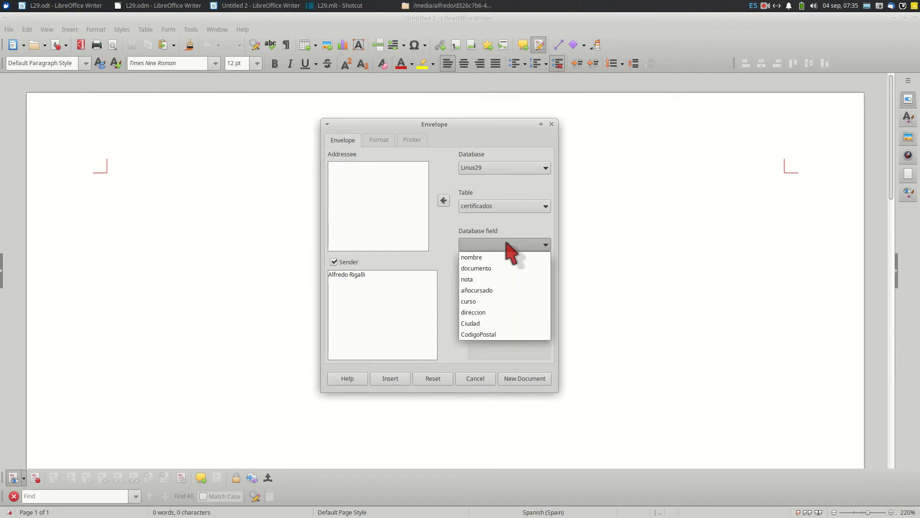
click(483, 258)
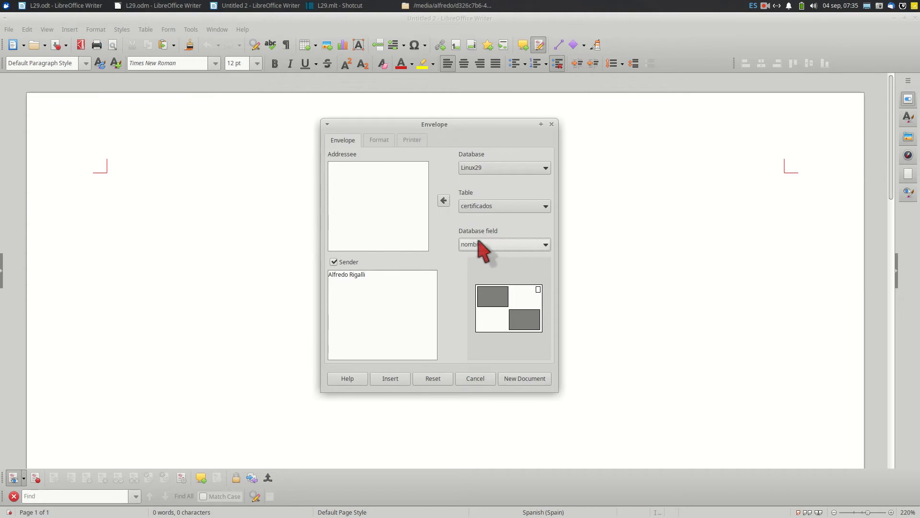
click(443, 201)
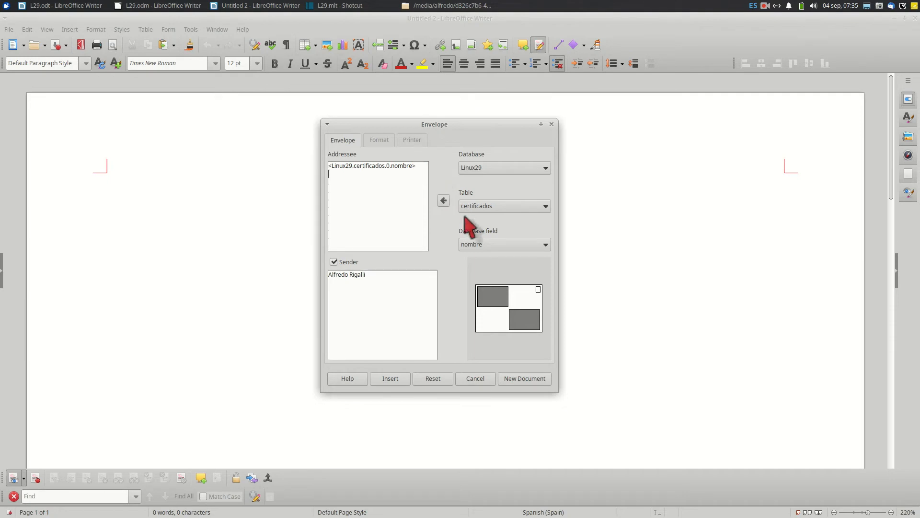
Add the direccion field as the second addressee line and begin a third line with a pair of parentheses.
click(481, 244)
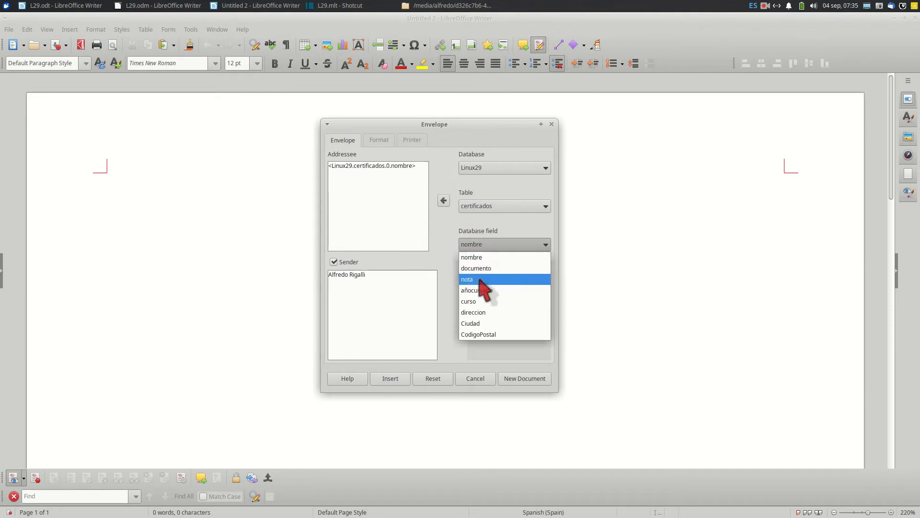
click(481, 312)
click(443, 201)
click(421, 173)
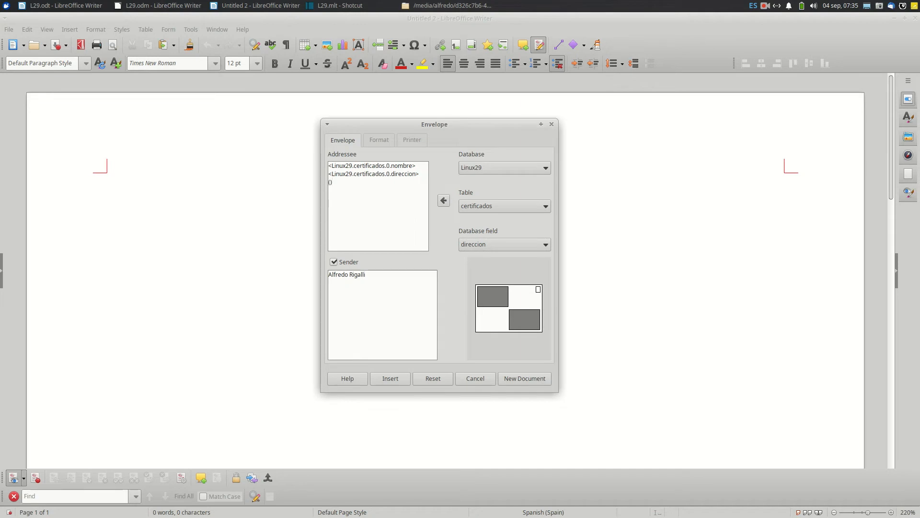
Complete the third addressee line with the CodigoPostal field inside the parentheses, a hyphen, and the Ciudad field.
click(496, 245)
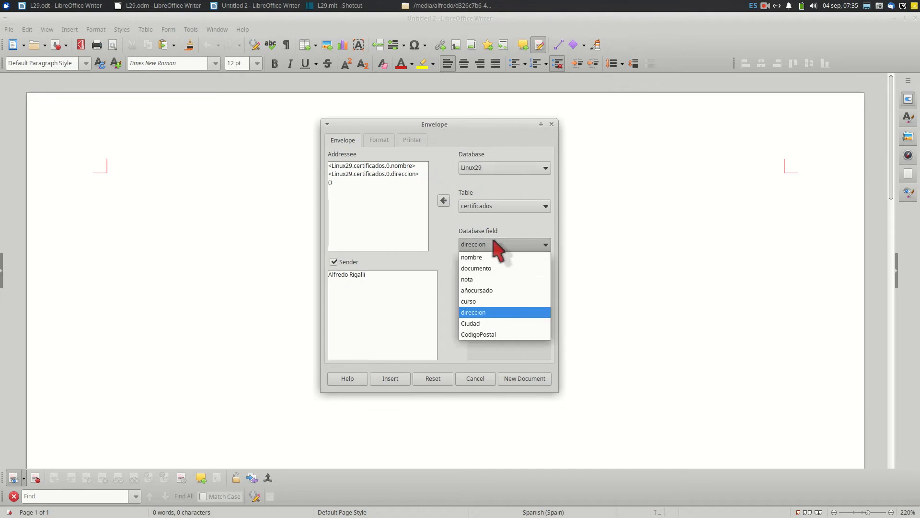
click(478, 334)
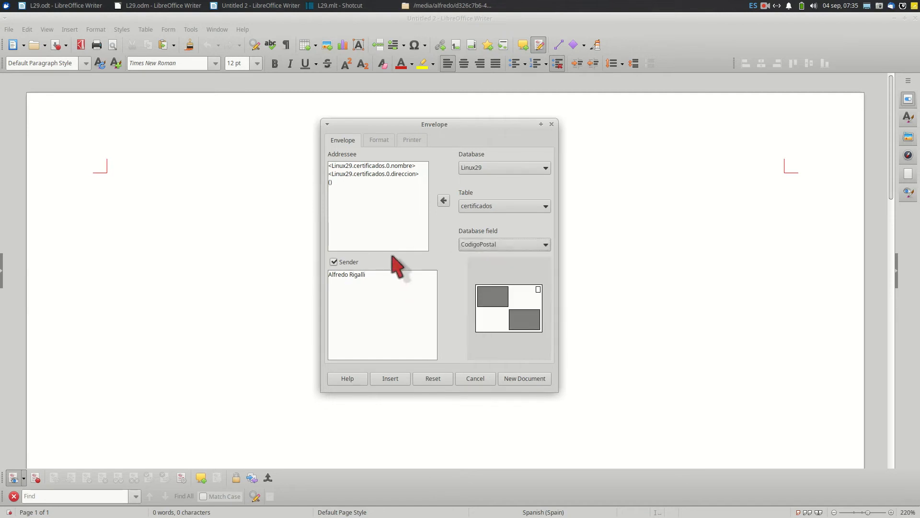
click(445, 200)
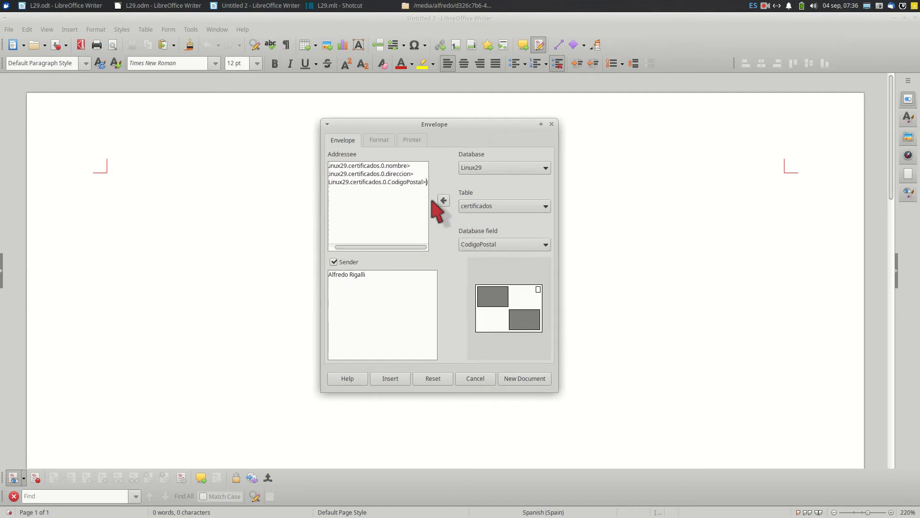
text() -)
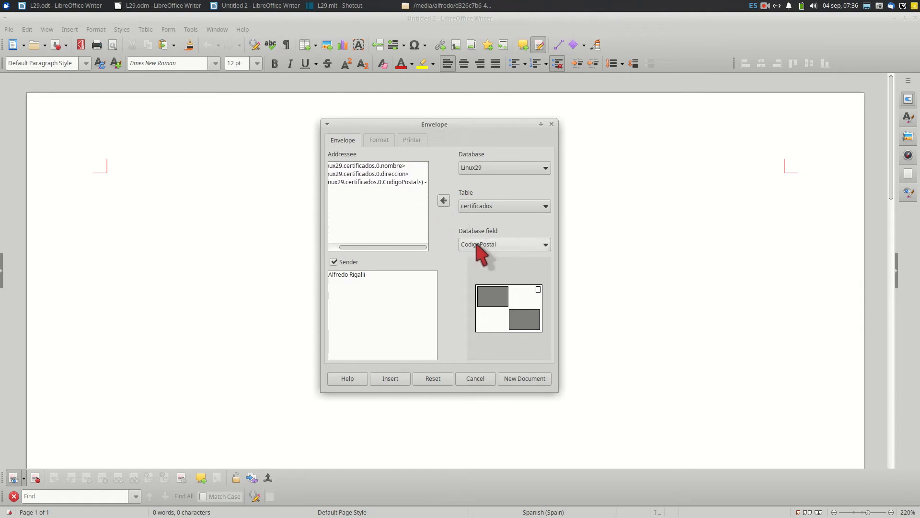
click(479, 244)
click(474, 323)
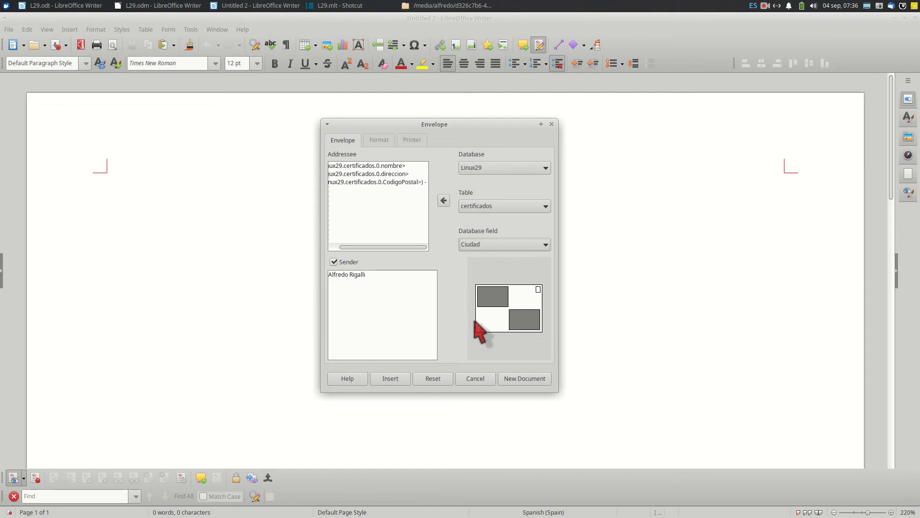
click(444, 200)
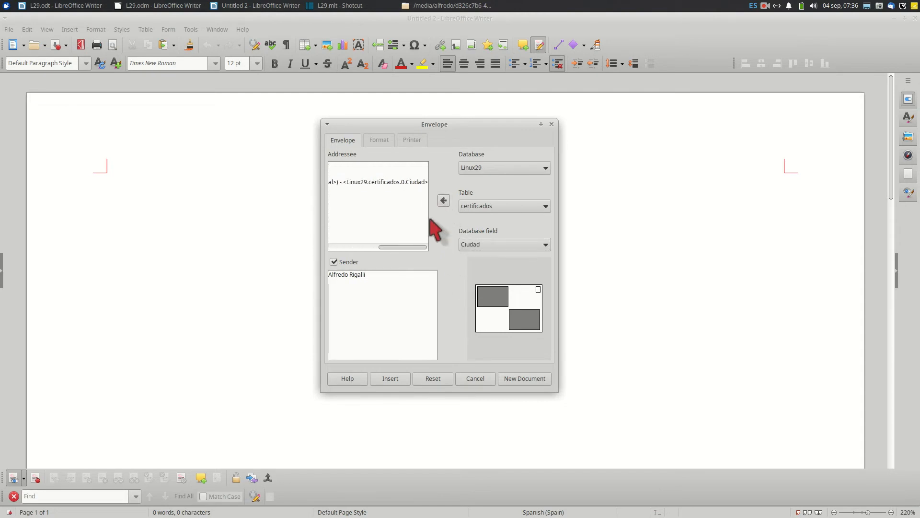
drag(416, 247, 362, 243)
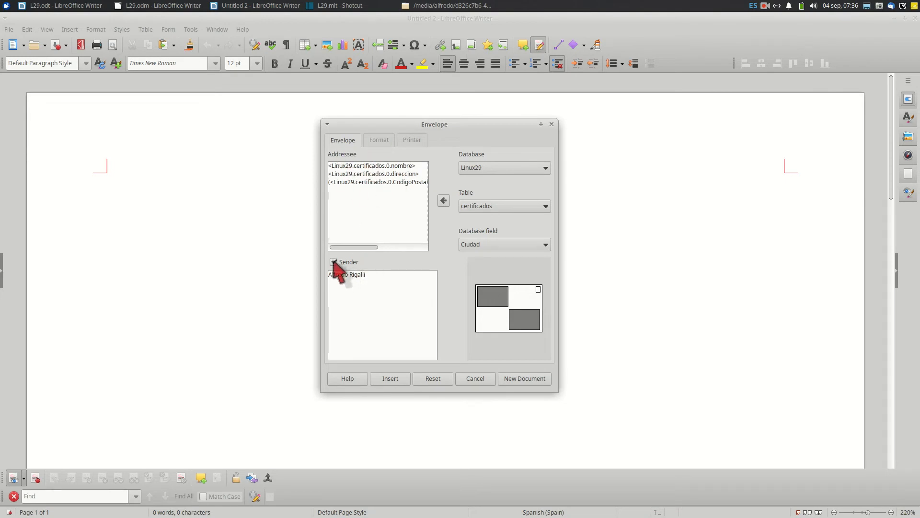
Replace the sender text with Facultad de Ciencias Médicas, its street address and city, and toggle the sender block off and on again.
drag(368, 276, 323, 277)
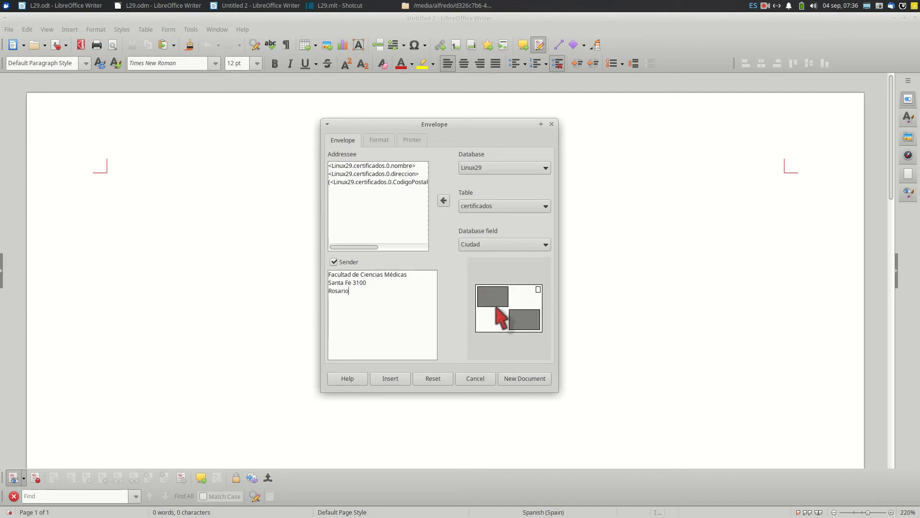
click(333, 262)
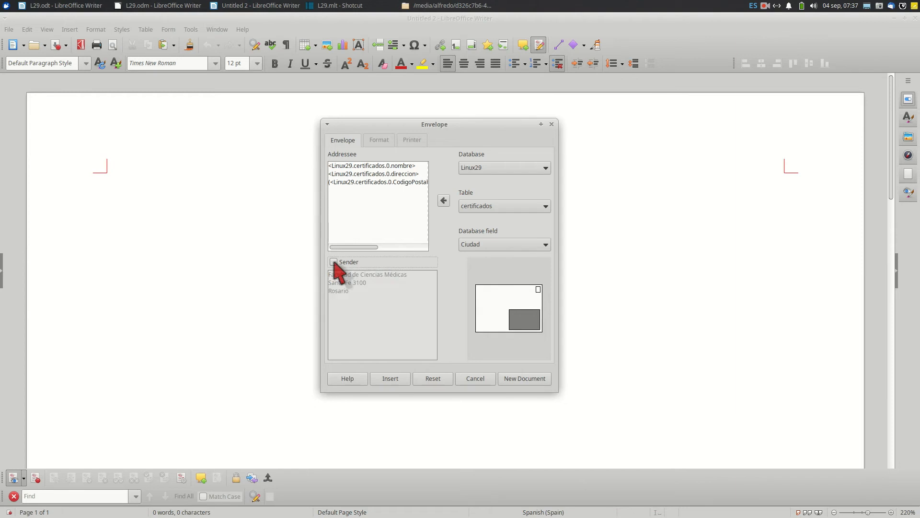
click(334, 263)
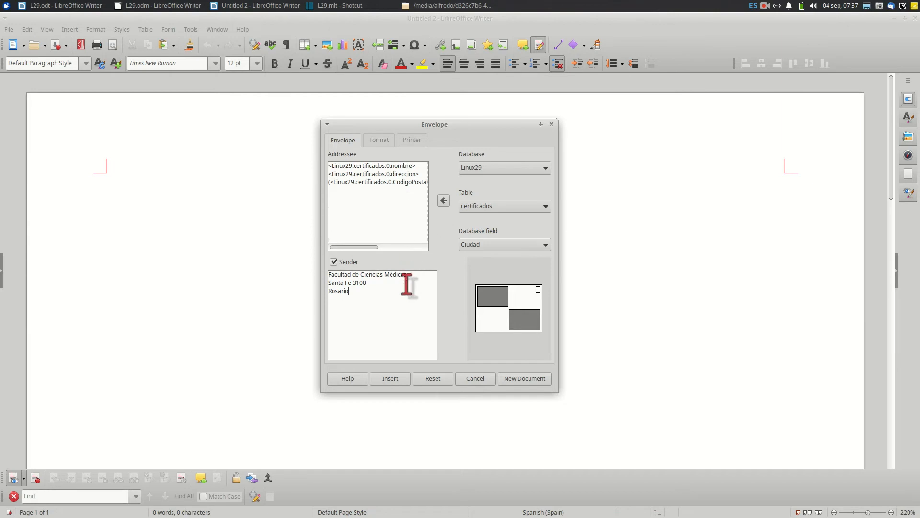
Set the font size of the envelope's addressee text to 14 pt.
click(386, 141)
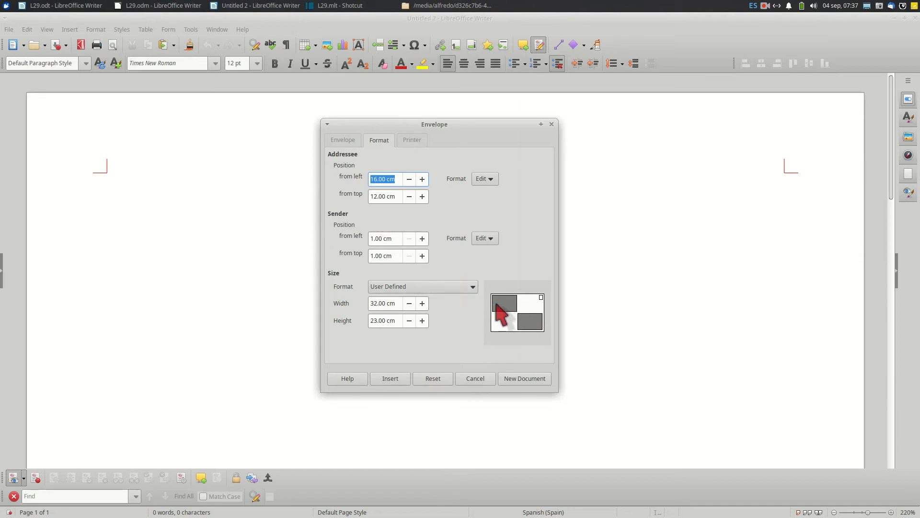
click(484, 179)
click(497, 192)
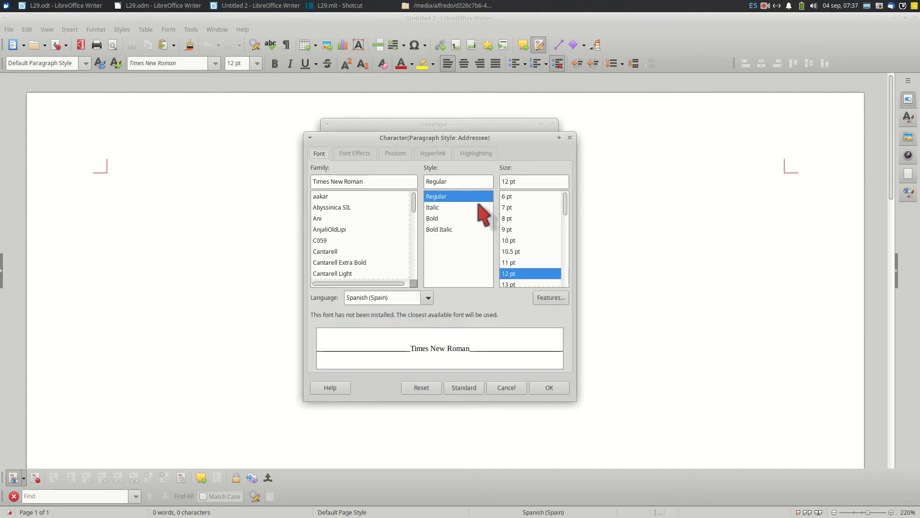
scroll(530, 264, down, 1)
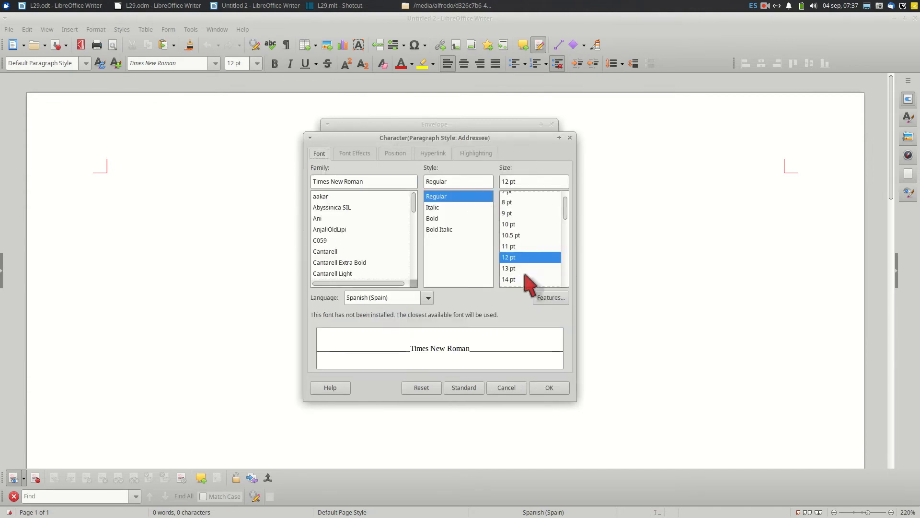
click(529, 279)
click(548, 389)
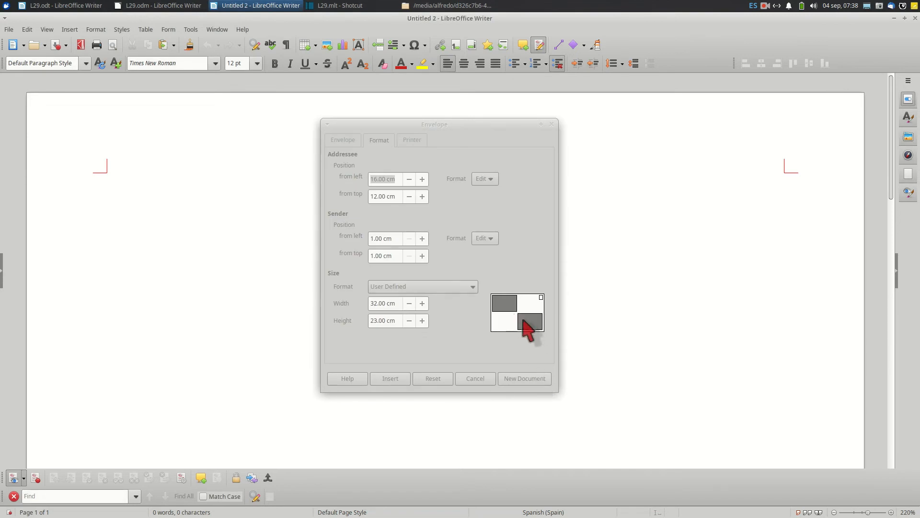
Set the font size of the envelope's sender text to 10 pt.
click(483, 239)
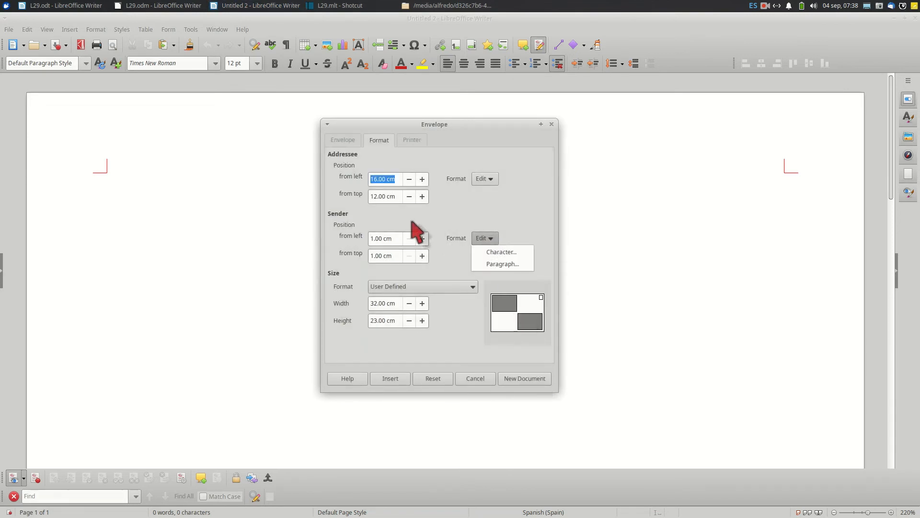
click(494, 253)
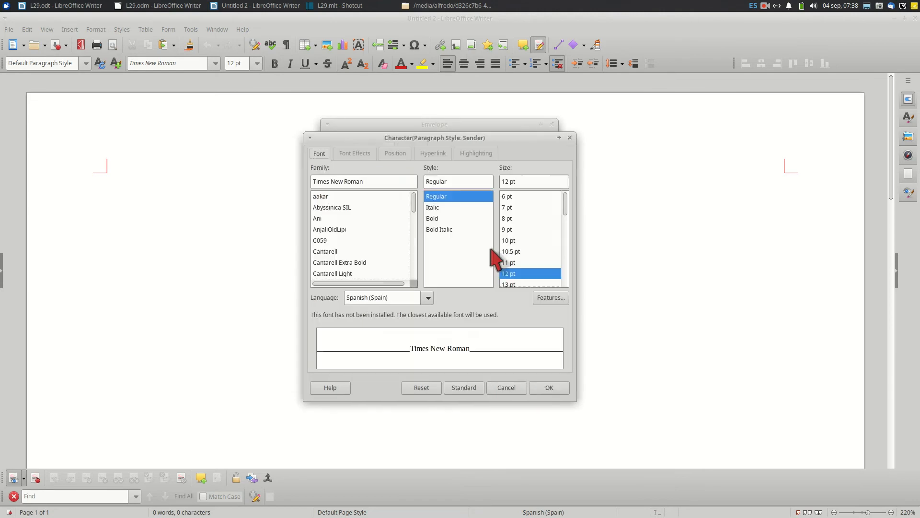
click(509, 240)
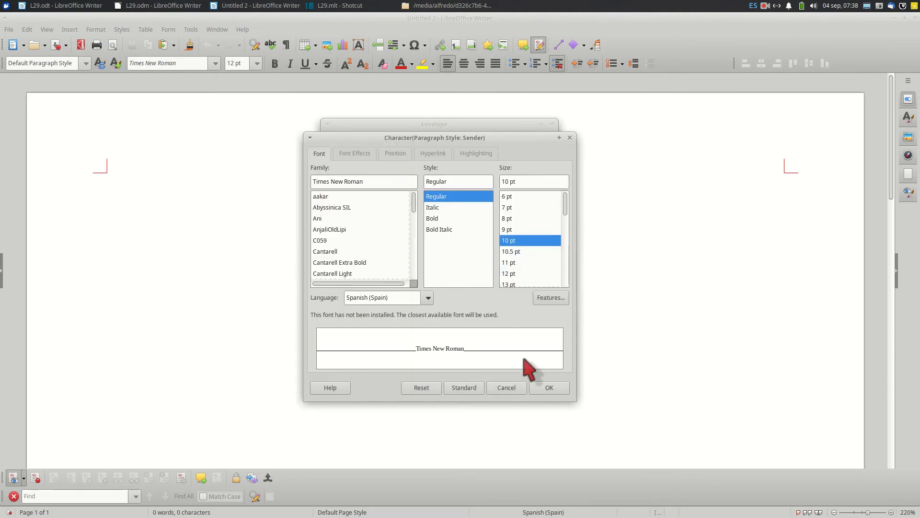
click(546, 386)
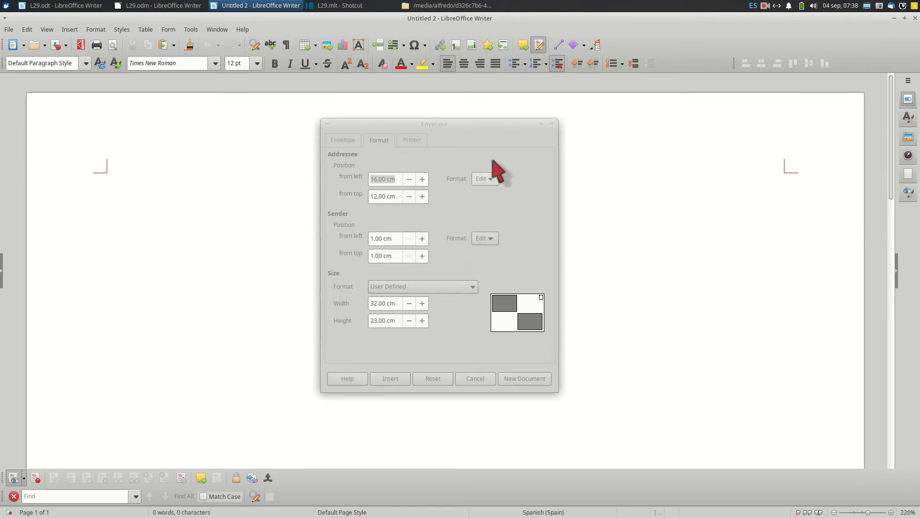
Review the envelope's printer orientation settings and create the envelope as a new document.
click(413, 140)
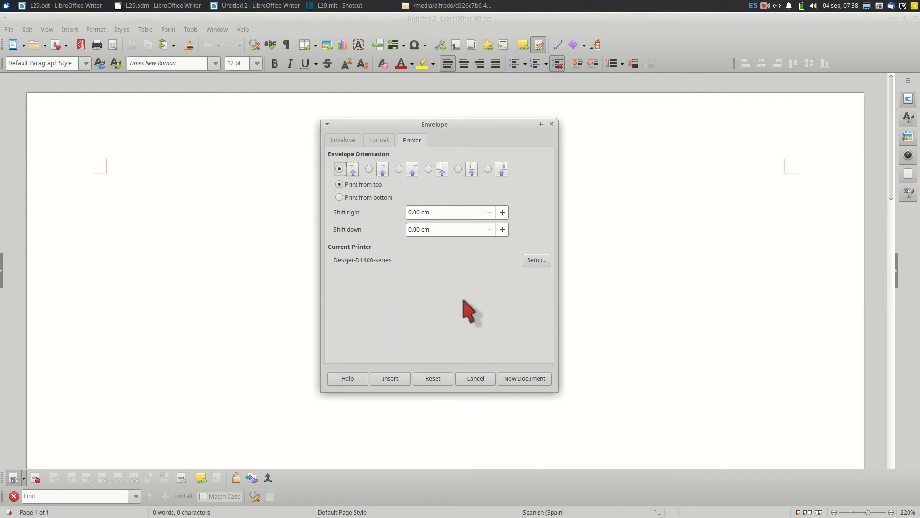
click(348, 140)
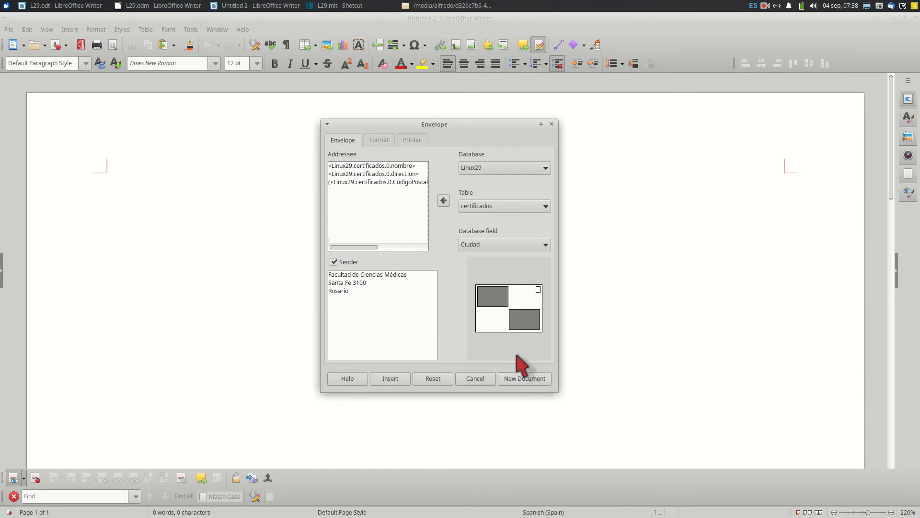
click(524, 379)
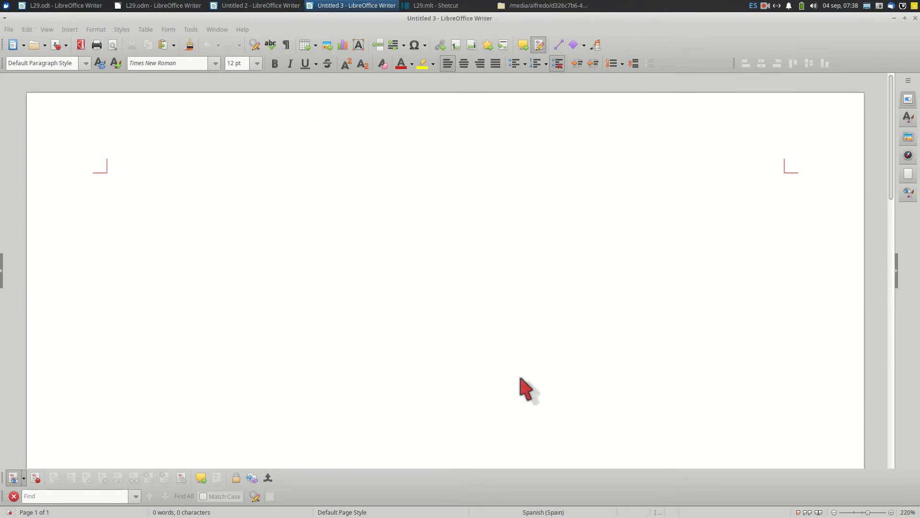
scroll(496, 322, down, 3)
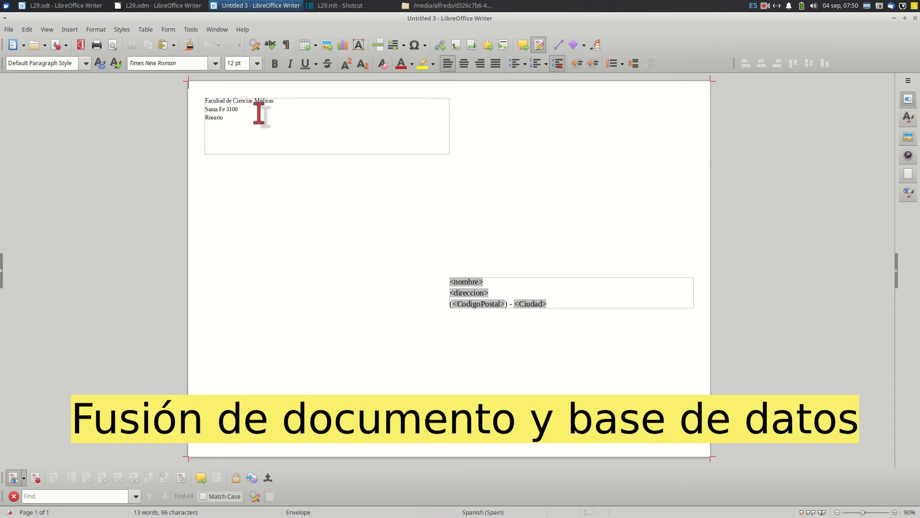
Complete the Mail Merge Wizard with the current document as a letter, without address block or salutation, and generate the individual merged envelopes for editing.
click(191, 30)
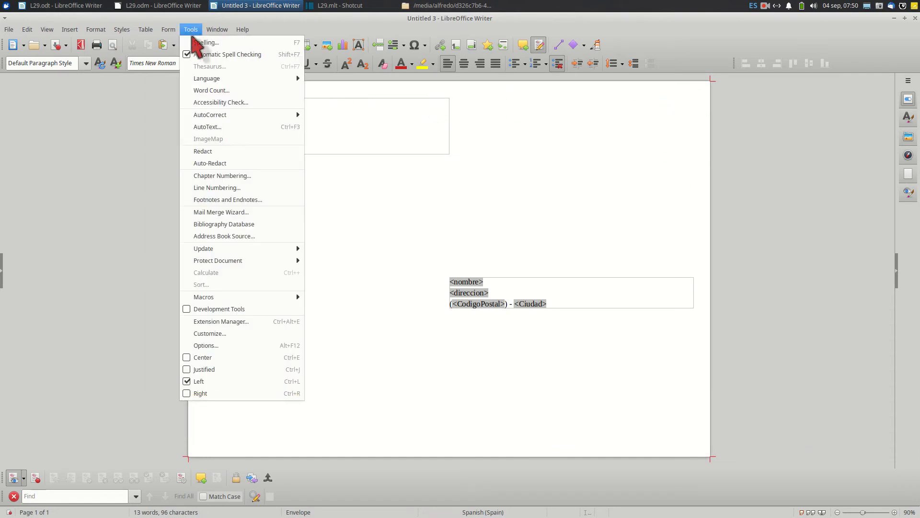
click(221, 212)
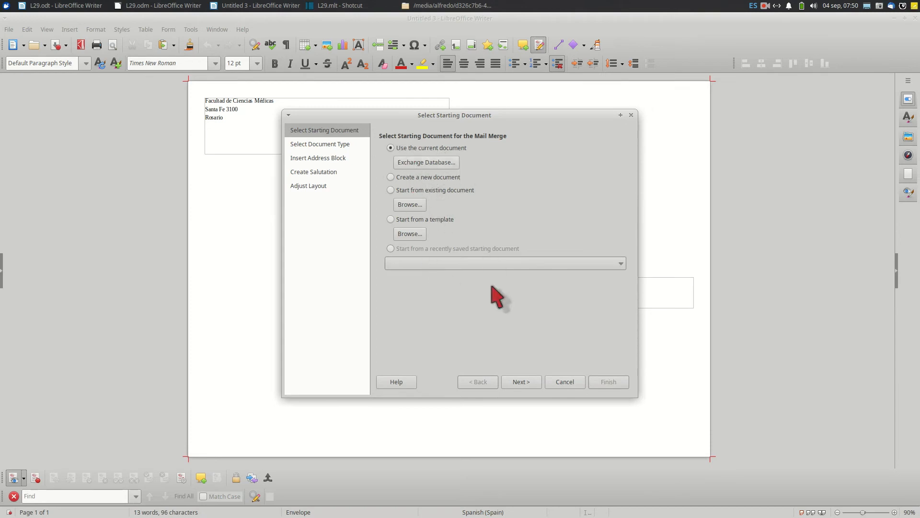
click(521, 382)
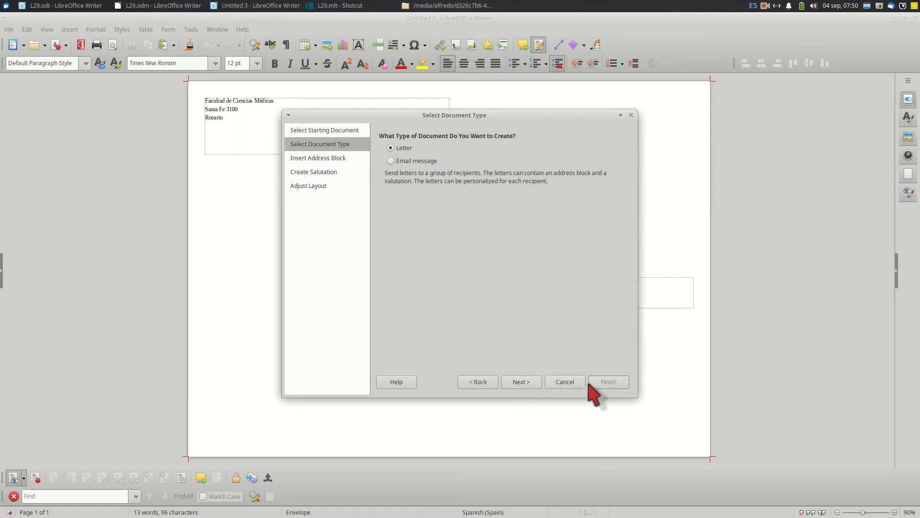
click(521, 382)
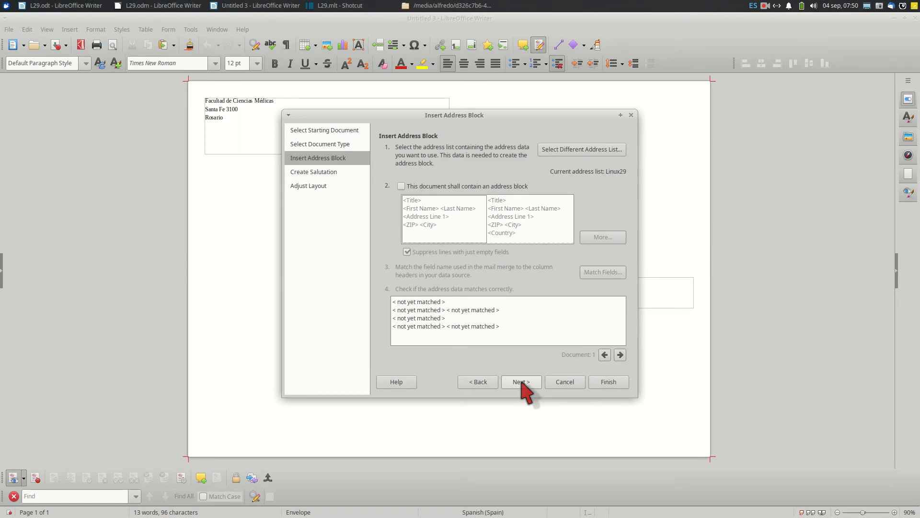
click(521, 382)
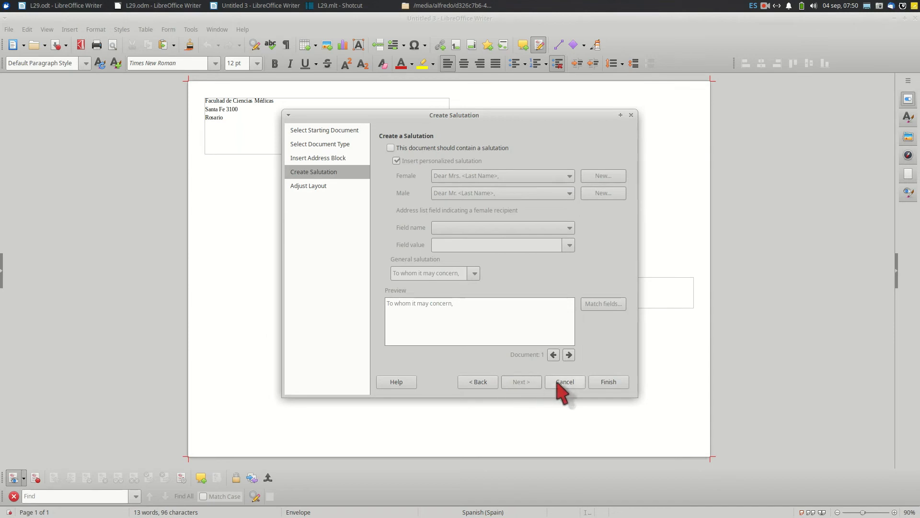
click(609, 382)
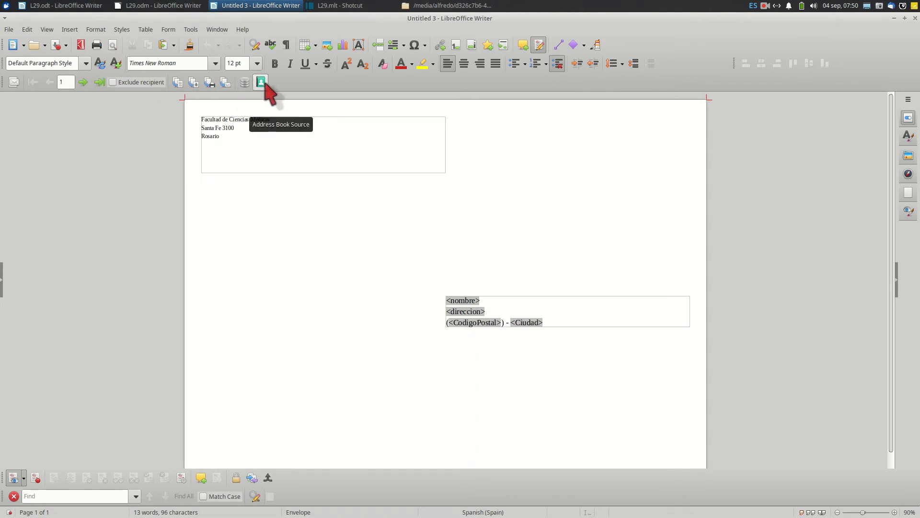
click(178, 84)
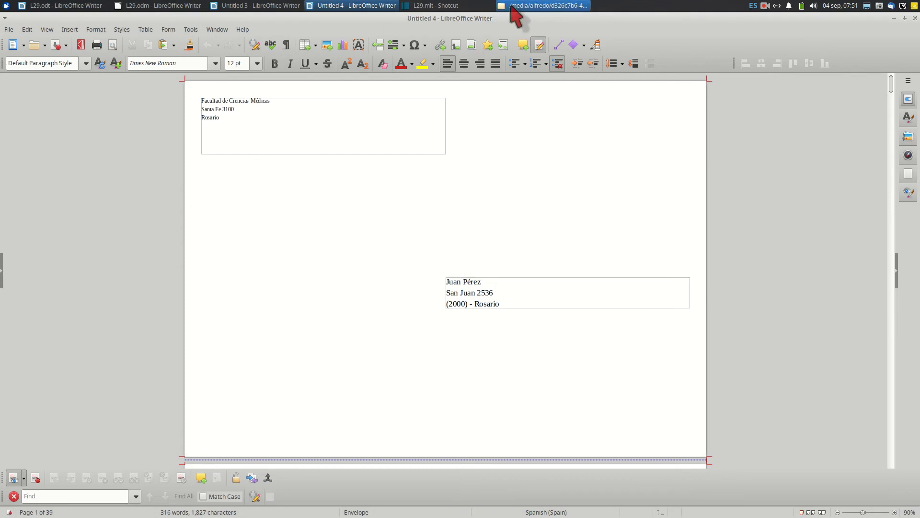
Open the Linux29.ods spreadsheet and compare its first two records with the addressees on the first merged envelopes.
click(512, 5)
double_click(180, 196)
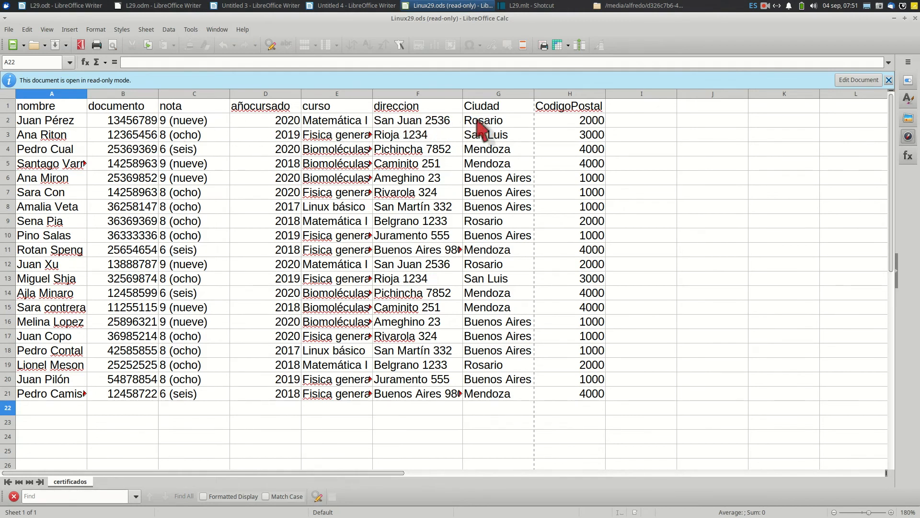
click(367, 6)
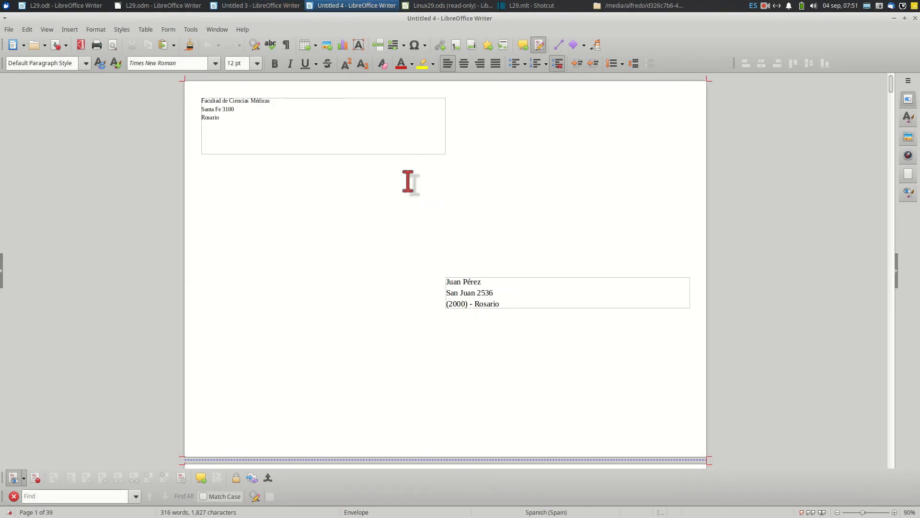
scroll(452, 303, down, 10)
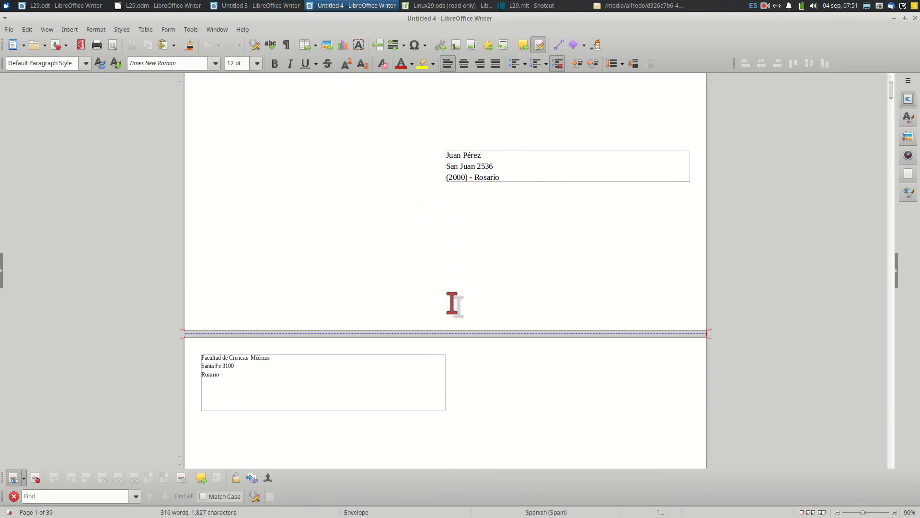
scroll(452, 303, down, 3)
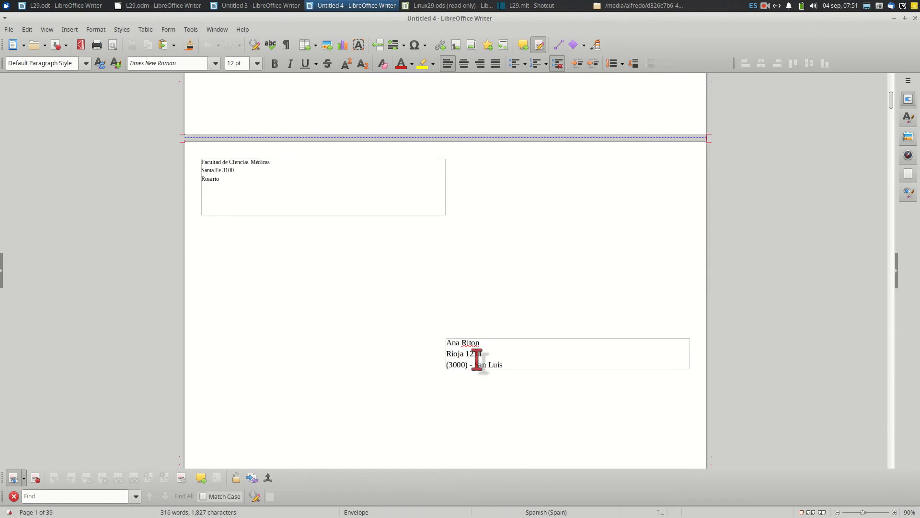
scroll(477, 355, down, 2)
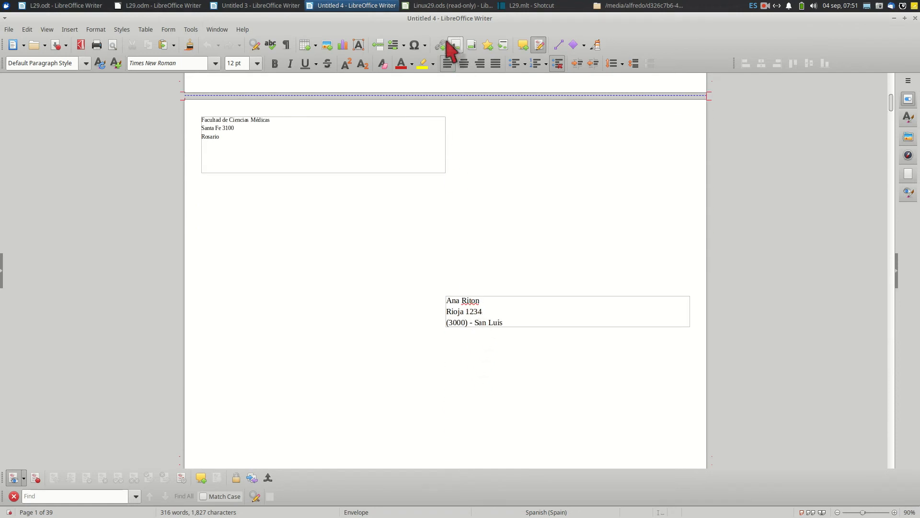
click(448, 5)
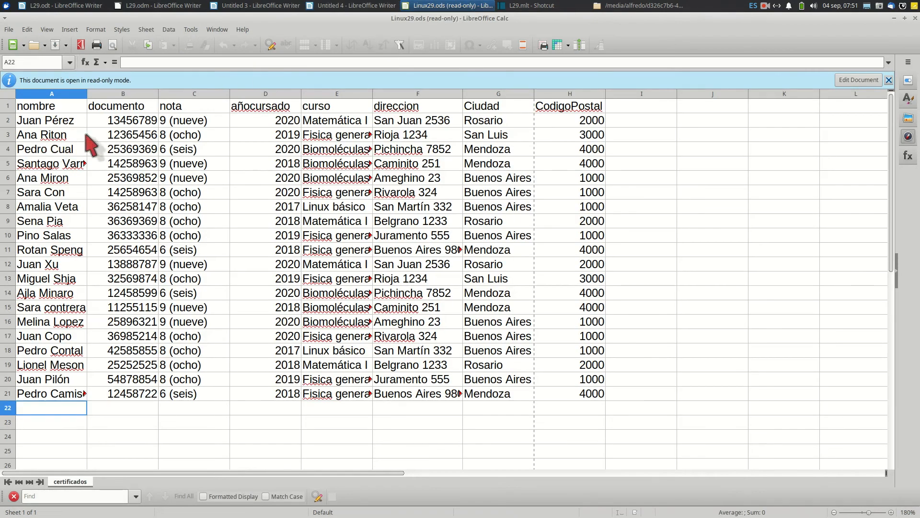
Look through the following merged envelopes at a smaller scale and return to the start of the document.
click(318, 7)
scroll(485, 314, down, 2)
ctrl+scroll(482, 312, down, 5)
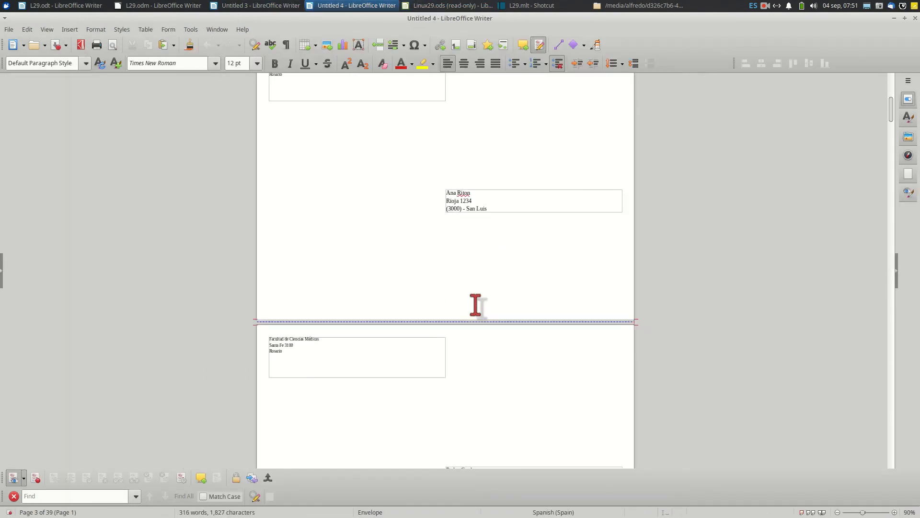
scroll(477, 307, down, 3)
scroll(475, 305, down, 8)
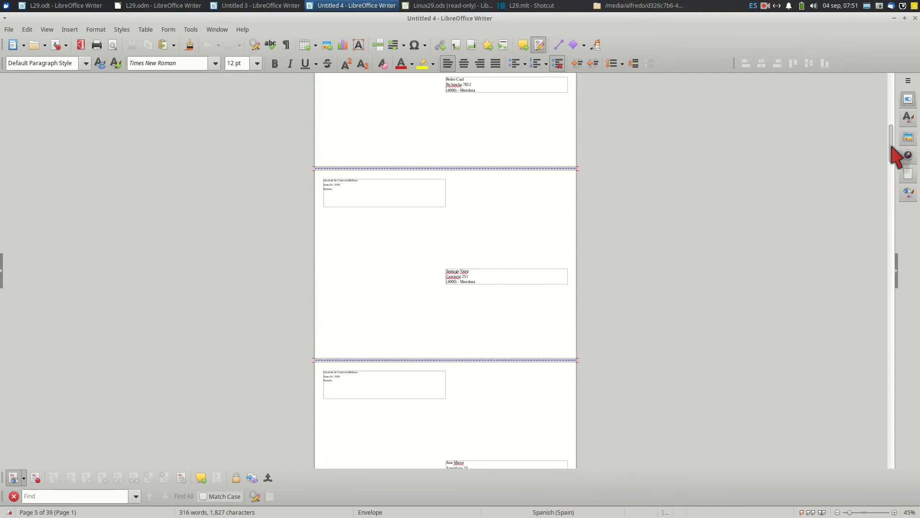
drag(892, 148, 882, 70)
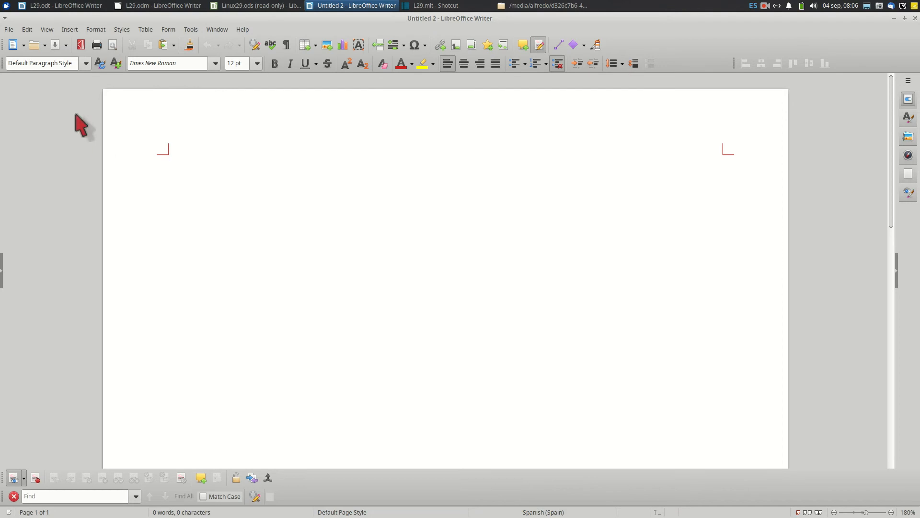
Show the data sources in the blank document, open the certificados table of Linux29, and compare its records with the Linux29.ods spreadsheet.
click(47, 29)
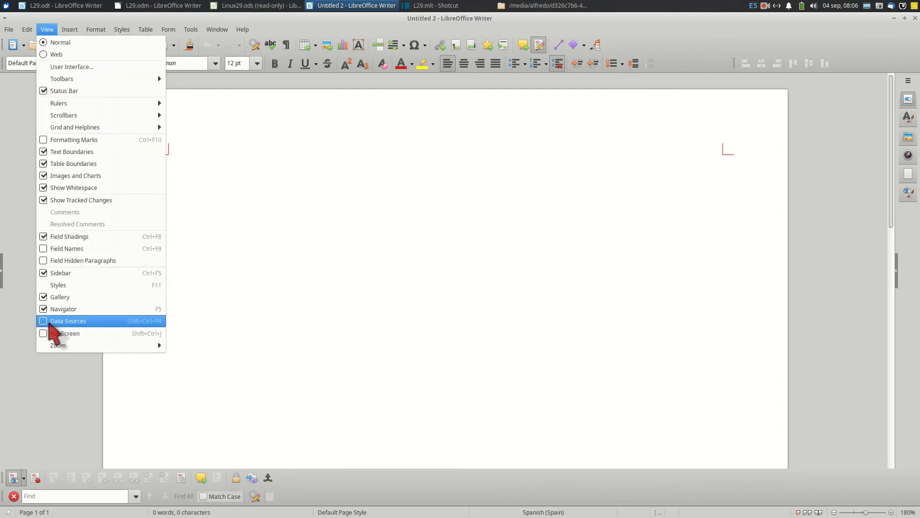
click(48, 322)
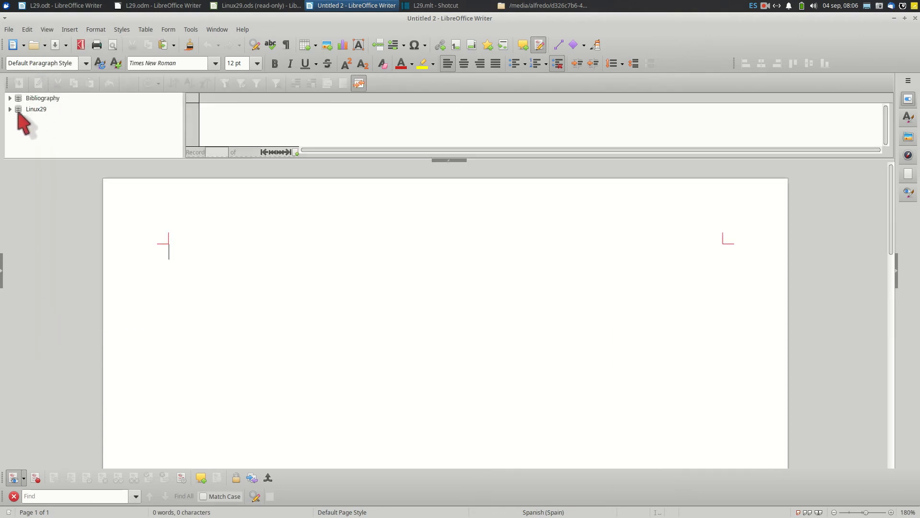
click(10, 109)
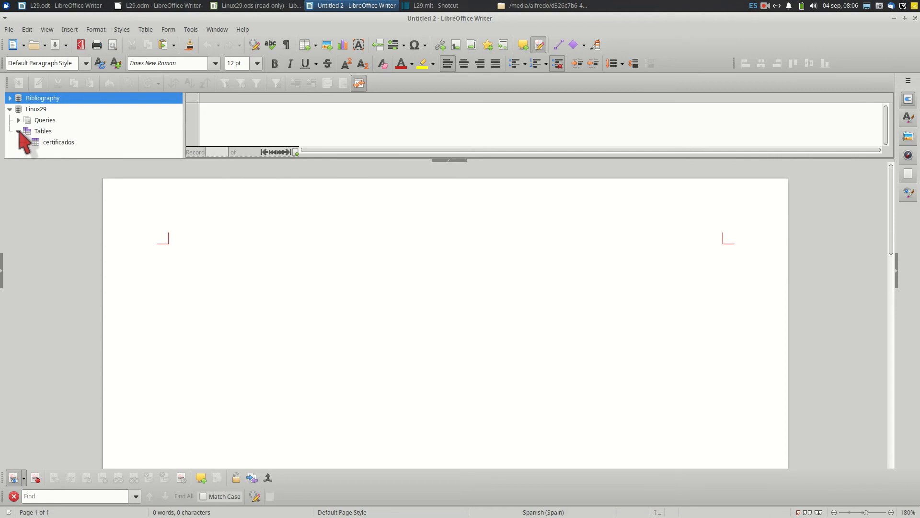
click(44, 143)
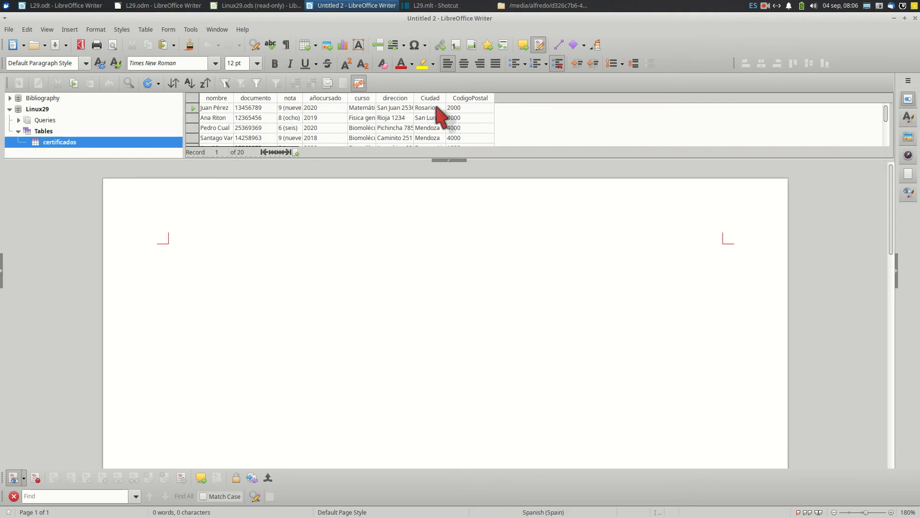
click(268, 6)
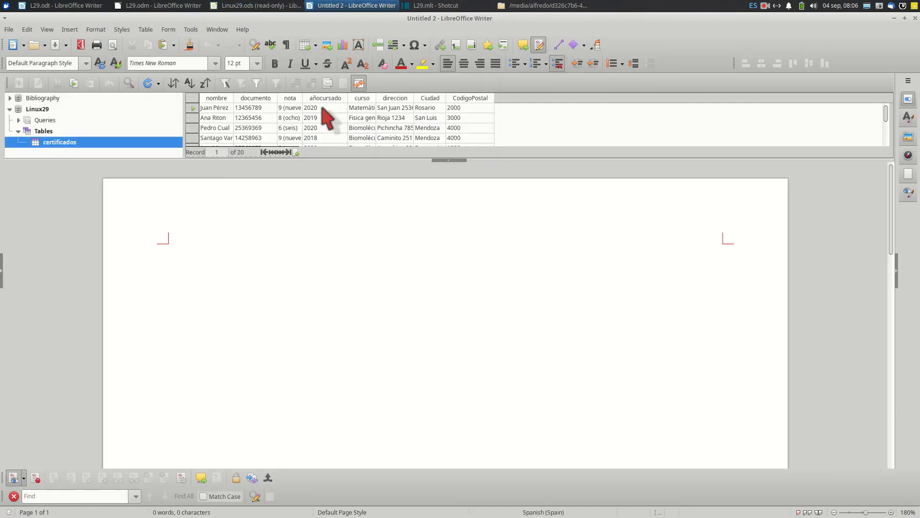
click(343, 6)
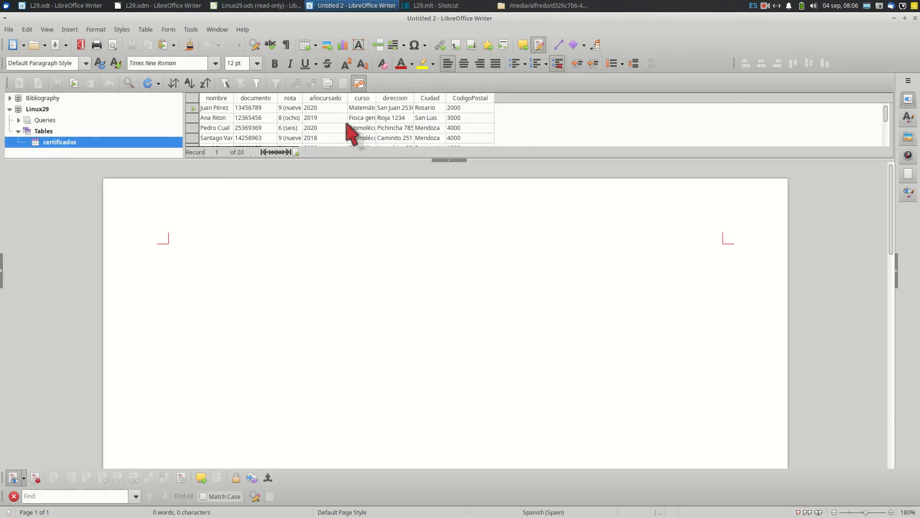
mouse_move(884, 115)
mouse_down()
mouse_move(884, 124)
mouse_move(885, 103)
mouse_up()
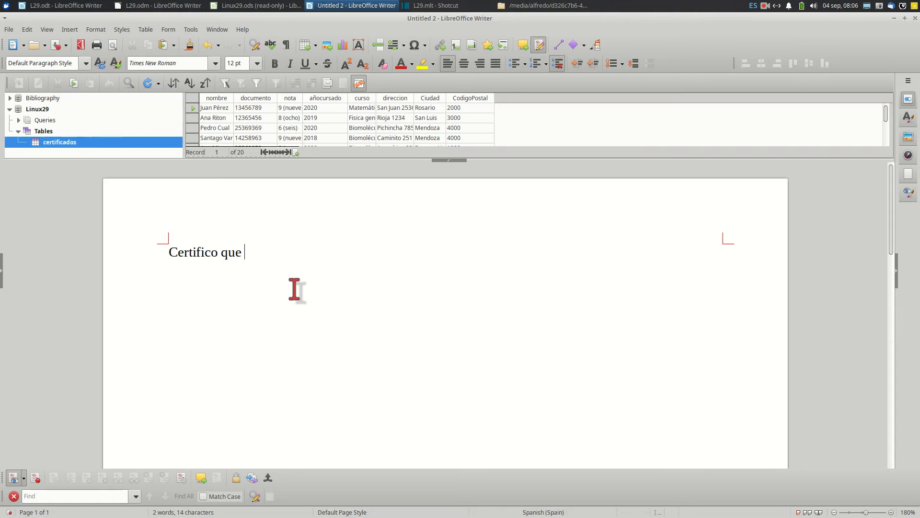
Continue "Certifico que" with the nombre field, ", documento número:", the documento field, ", aprobó el curso", the curso field and "en el año".
click(220, 98)
drag(220, 98, 281, 254)
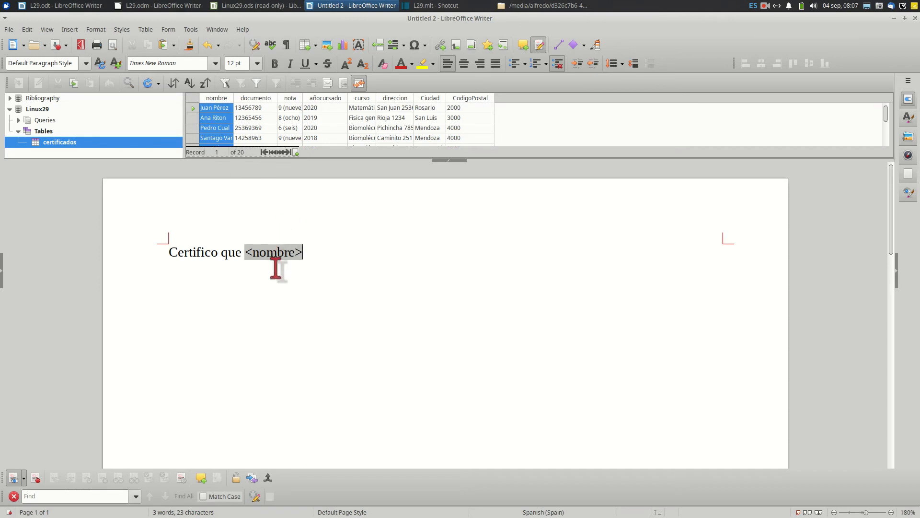
text(, documento número:)
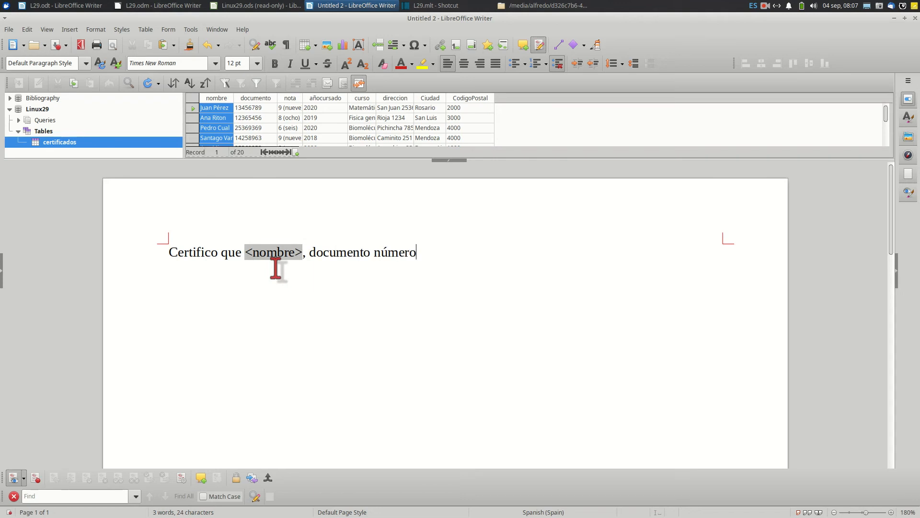
click(246, 98)
drag(249, 101, 446, 253)
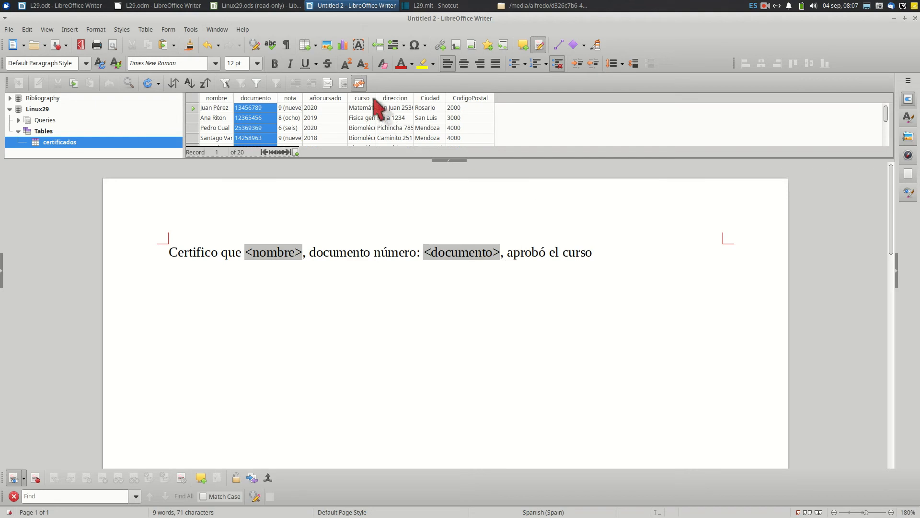
drag(373, 101, 622, 259)
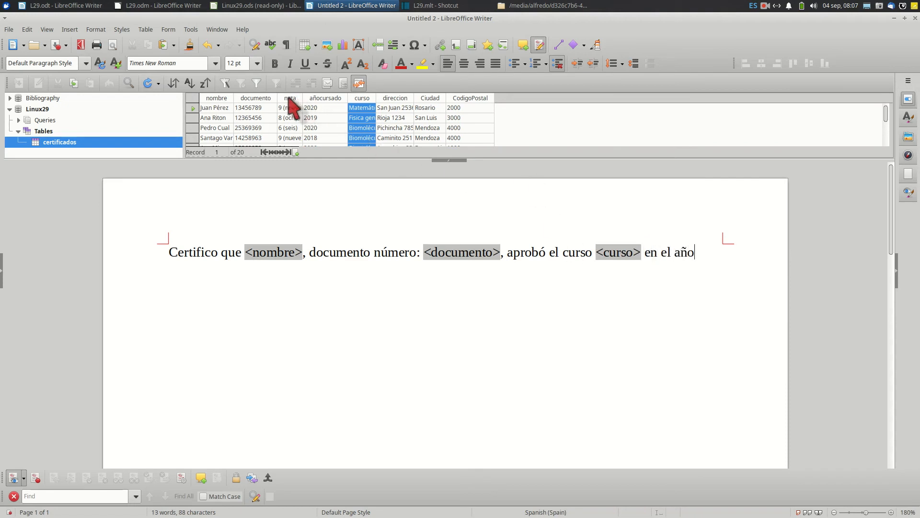
Complete the sentence with the añocursado field, ", con una calificación de" and the nota field, and set the whole text to 15 pt.
drag(290, 101, 721, 266)
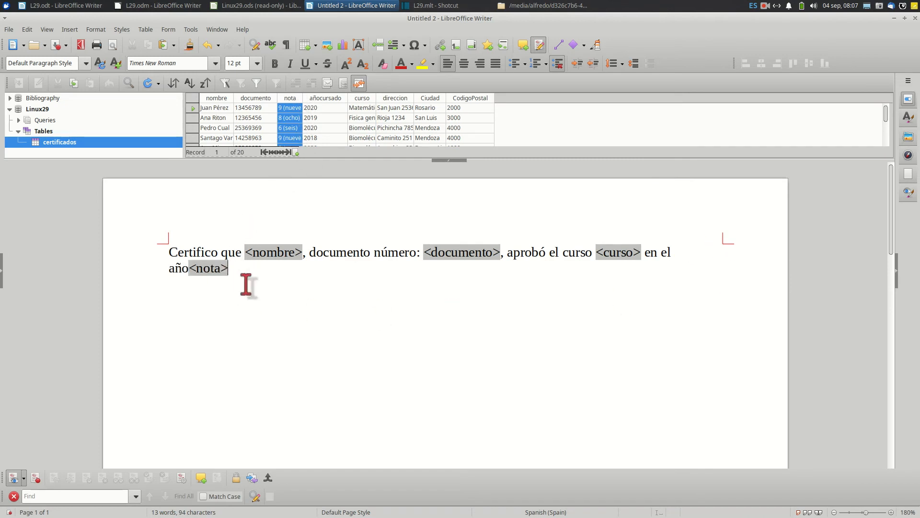
key(ctrl+z)
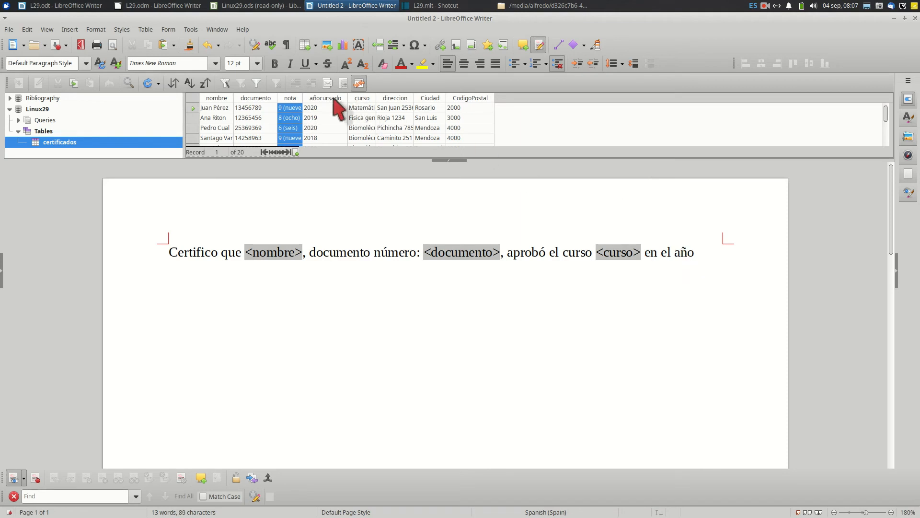
drag(334, 99, 716, 255)
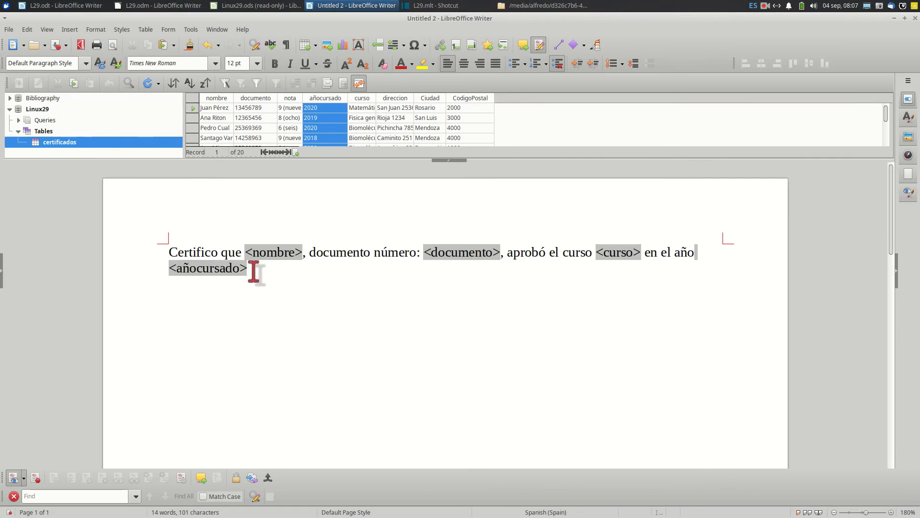
text(, con una calificación de)
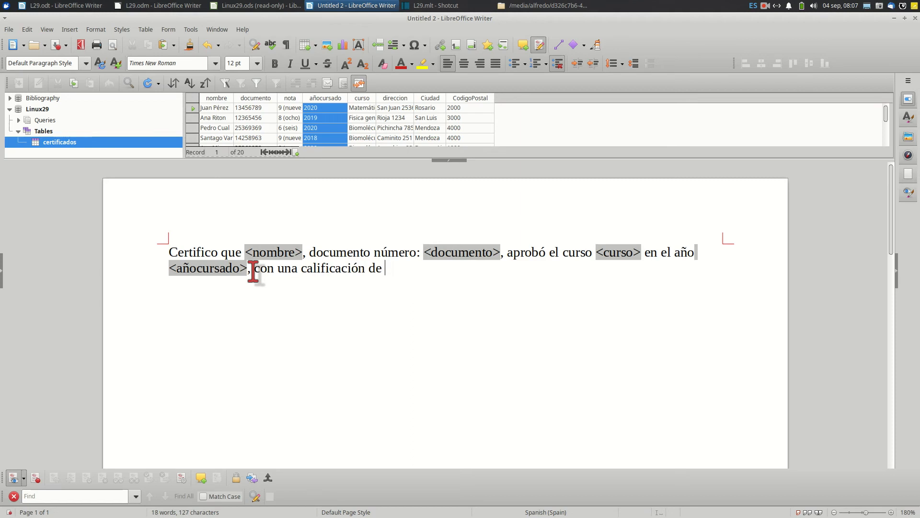
click(288, 99)
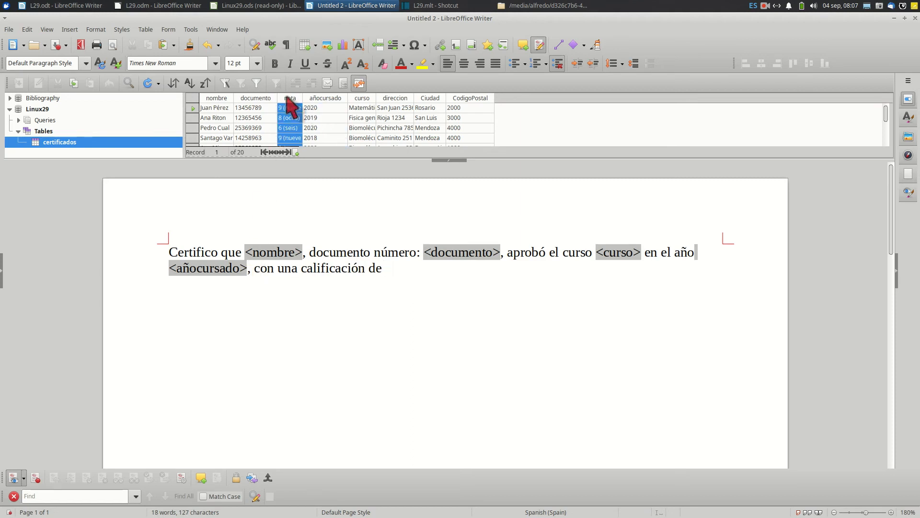
drag(288, 97, 153, 254)
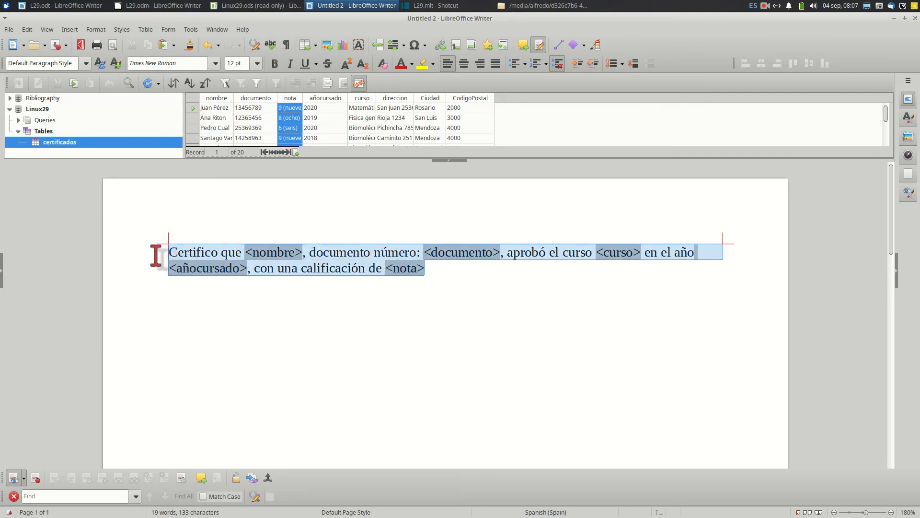
click(257, 64)
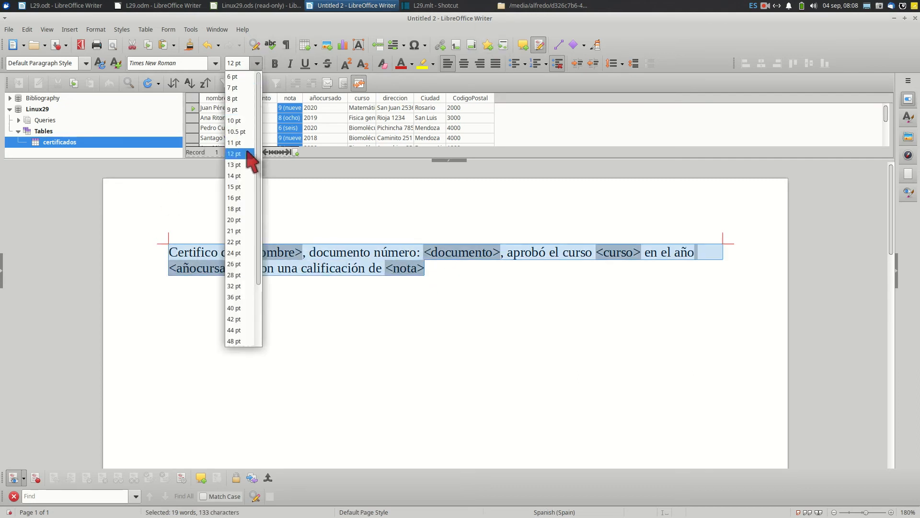
click(234, 187)
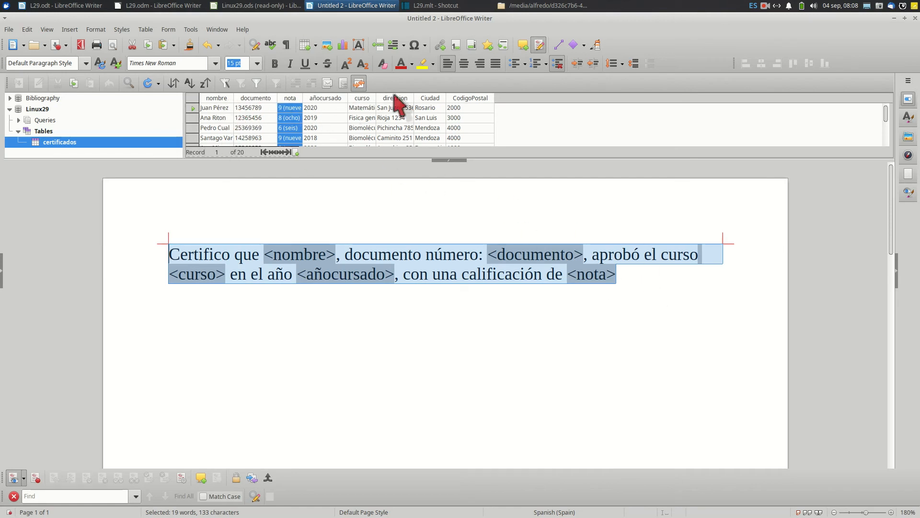
Add the line "Se extiende este certificado en la fecha:" below the paragraph, leaving blank lines between, and end it with a date field.
click(631, 285)
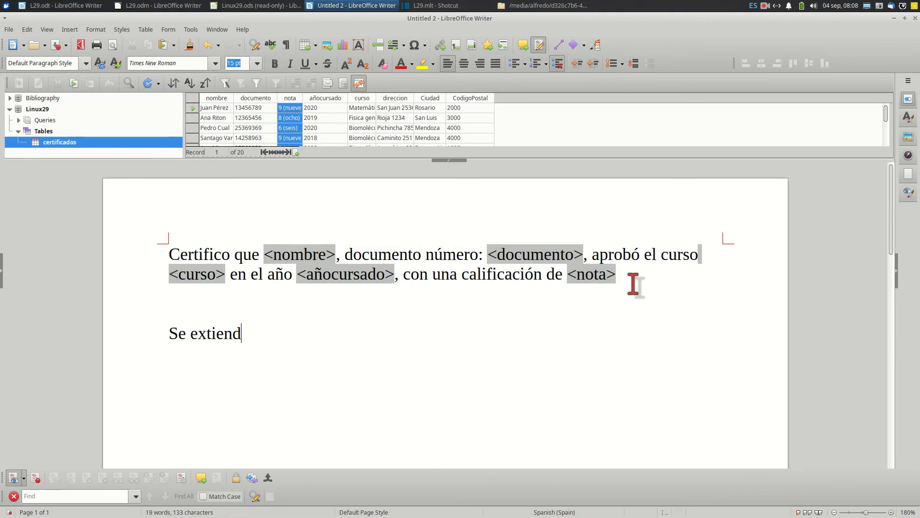
text(este certificado en la fecha:)
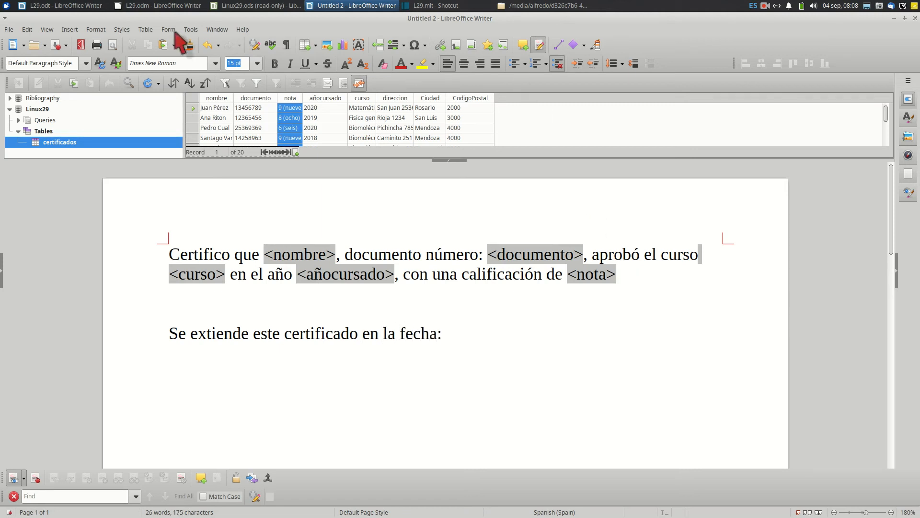
click(71, 30)
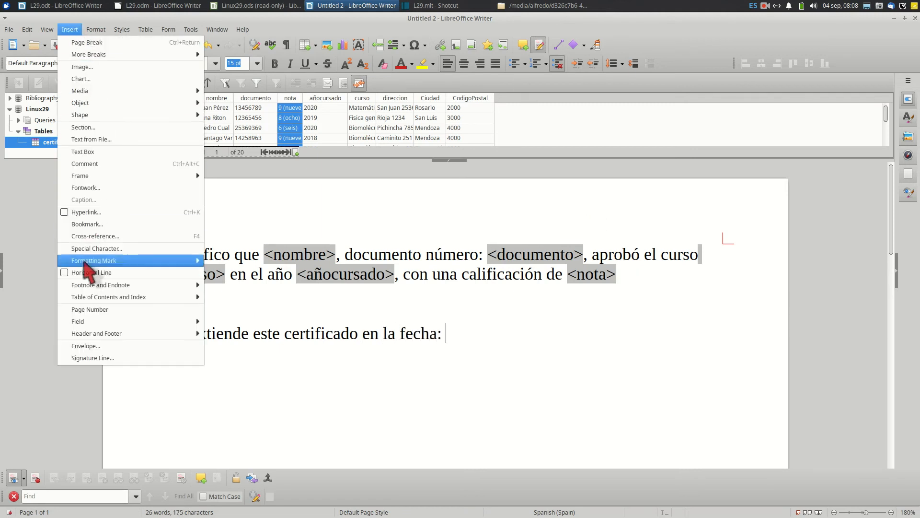
mouse_move(89, 319)
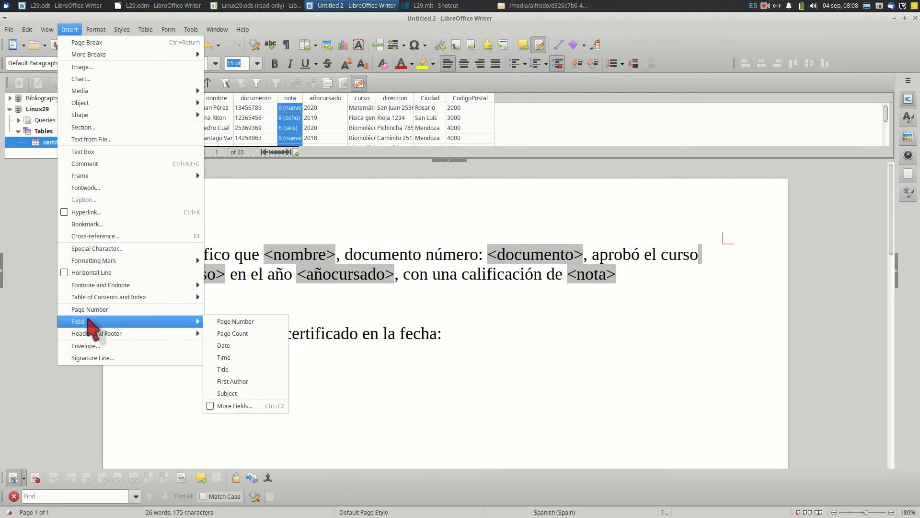
click(235, 346)
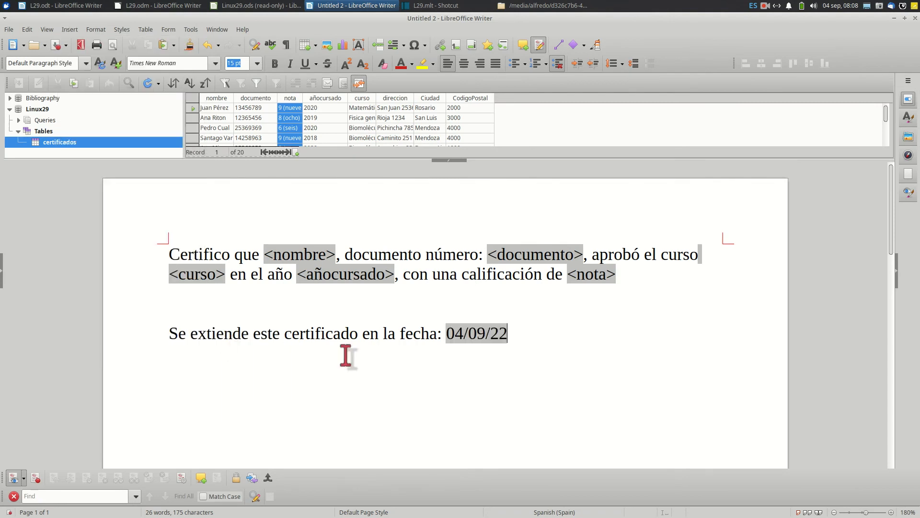
Change the date field from fixed to the updating Date type, formatted with day, full month name and year.
double_click(493, 338)
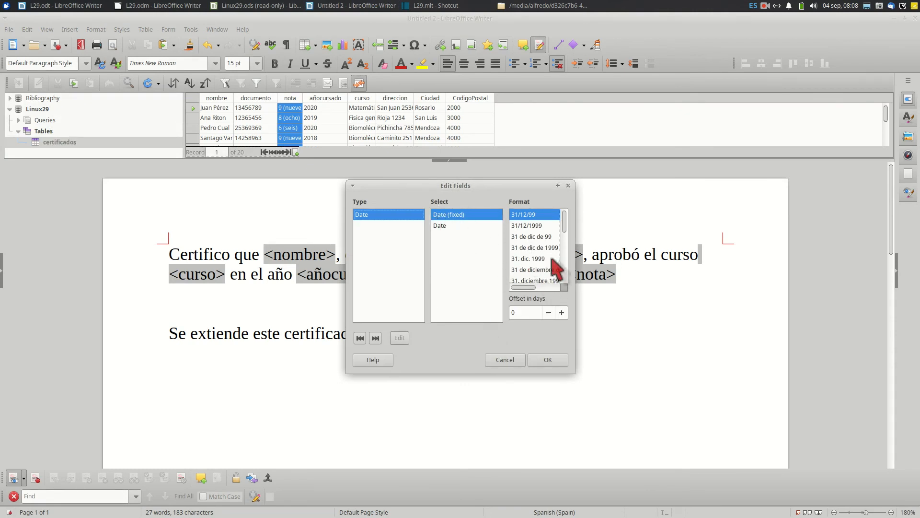
click(535, 270)
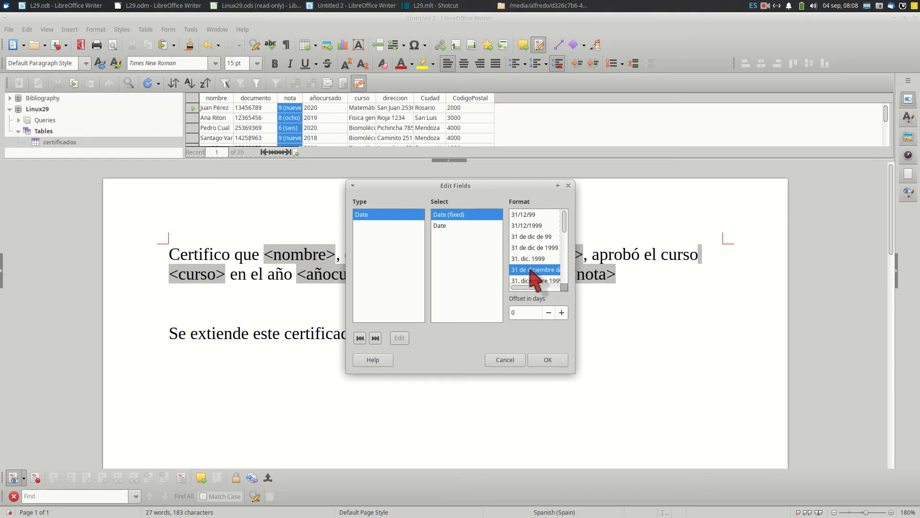
click(455, 225)
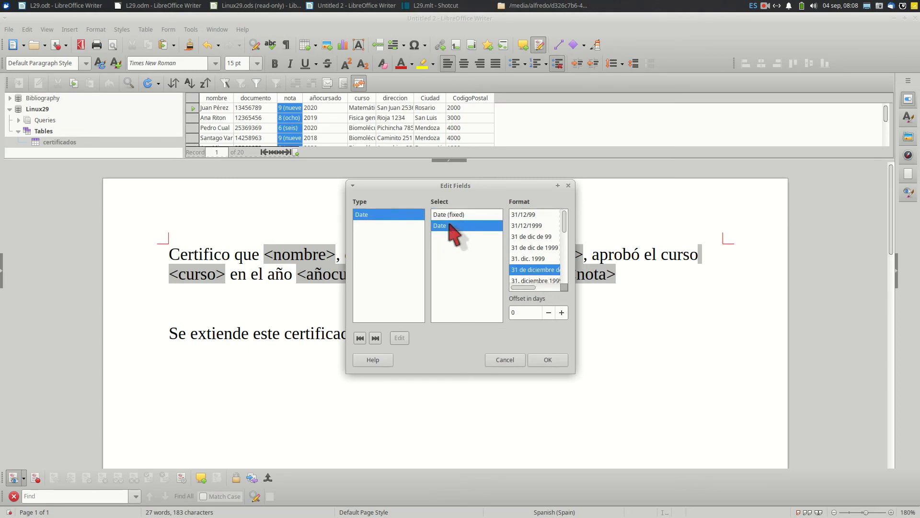
click(546, 360)
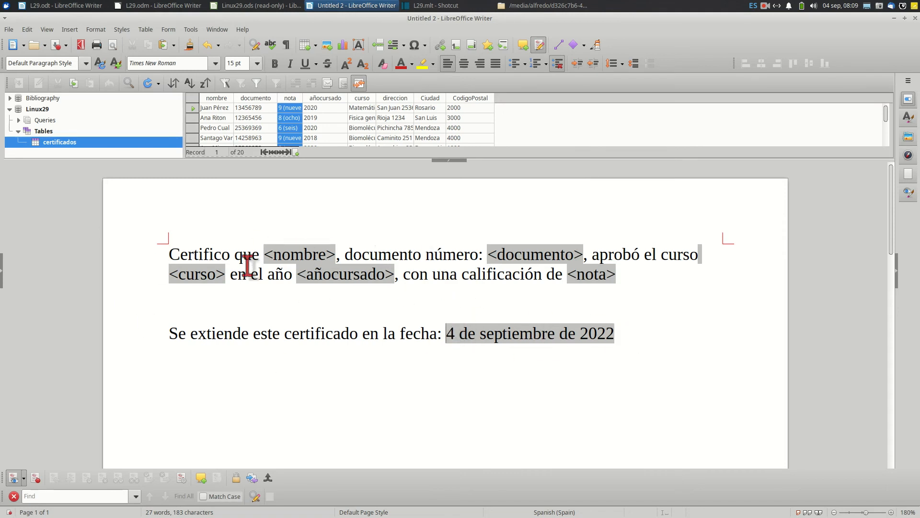
Write the signer's name and "Director del Curso" several lines below the date, and add a blank line above the name.
click(616, 335)
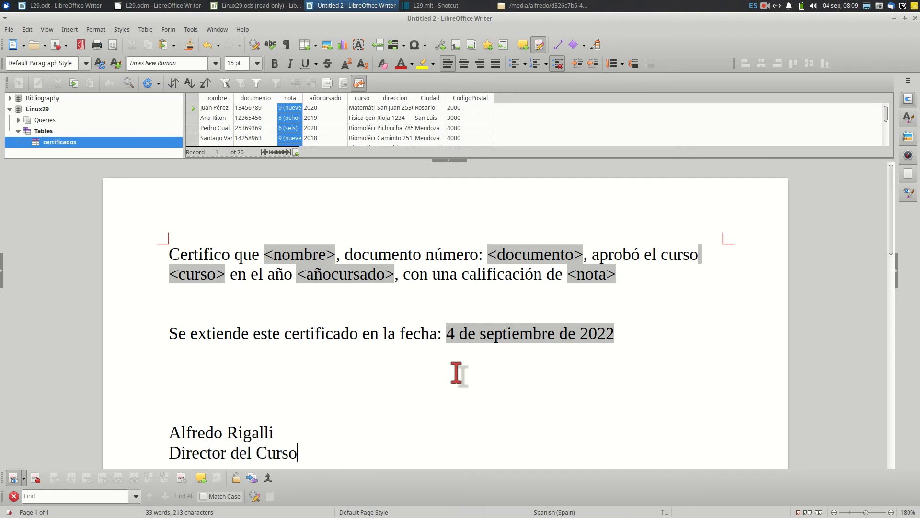
click(213, 407)
key(Return)
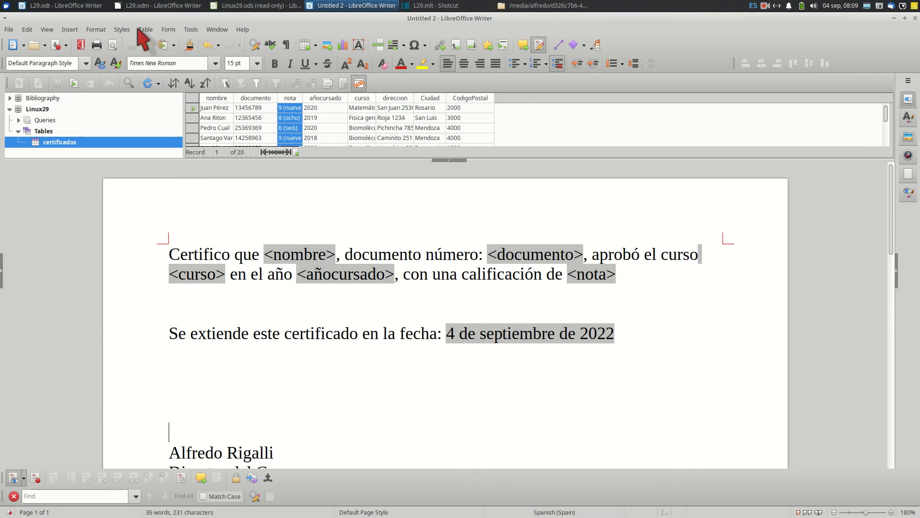
Insert the director's blue signature PNG from the wp/CURRICUL/cv grupo/firmas folder on the 400 GB Volume above the signer's name.
click(72, 29)
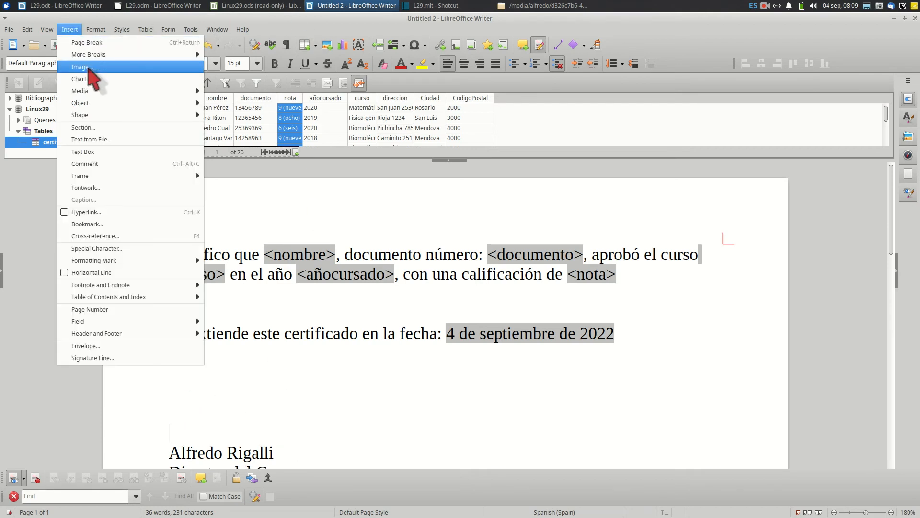
click(91, 68)
click(257, 248)
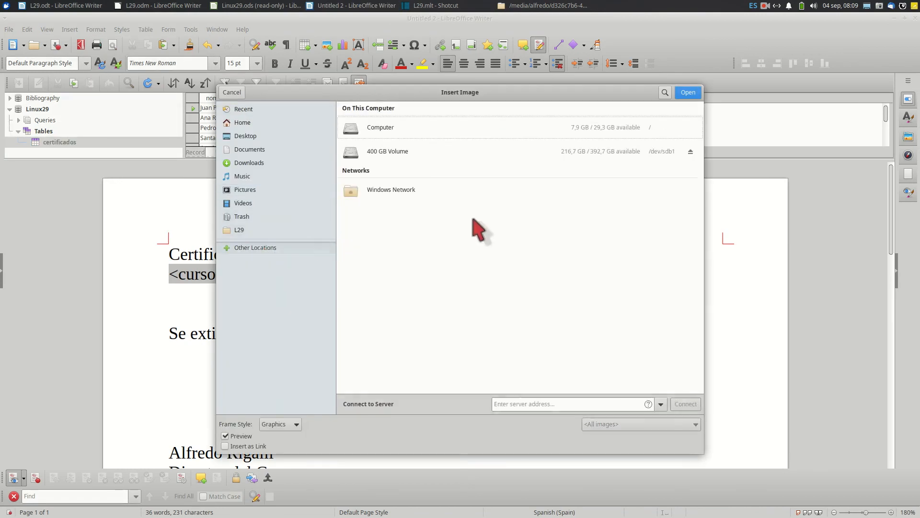
click(343, 153)
scroll(410, 265, down, 5)
double_click(354, 408)
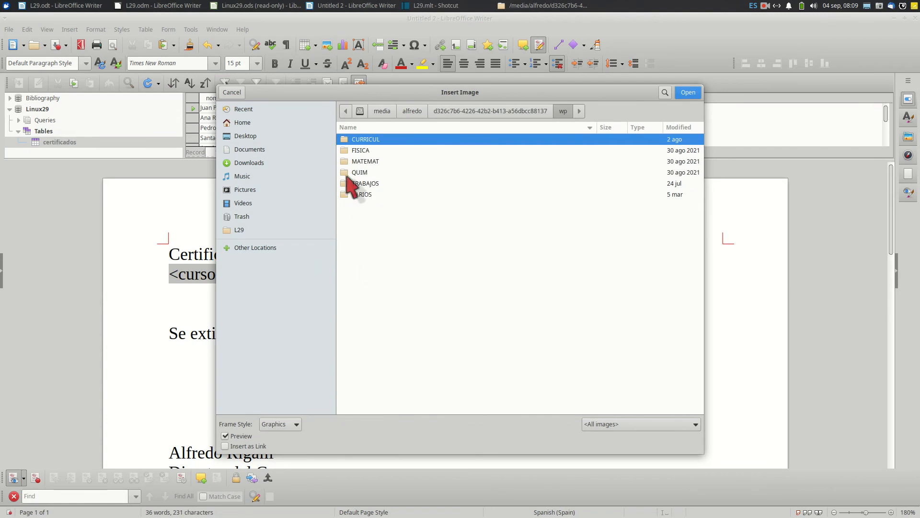
double_click(360, 142)
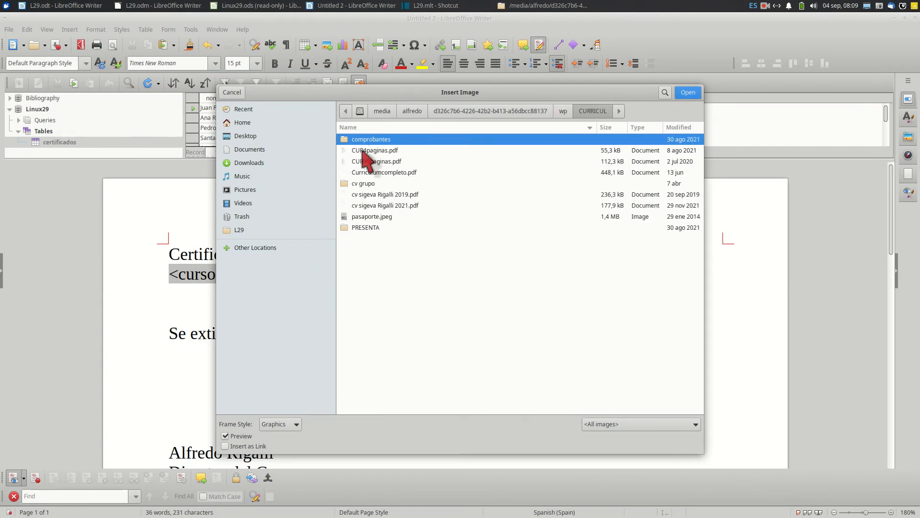
double_click(373, 183)
double_click(361, 151)
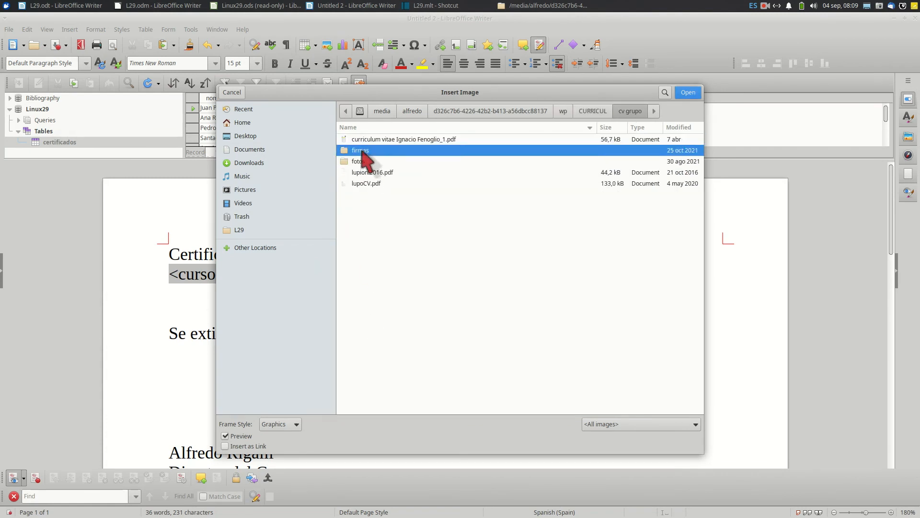
click(378, 260)
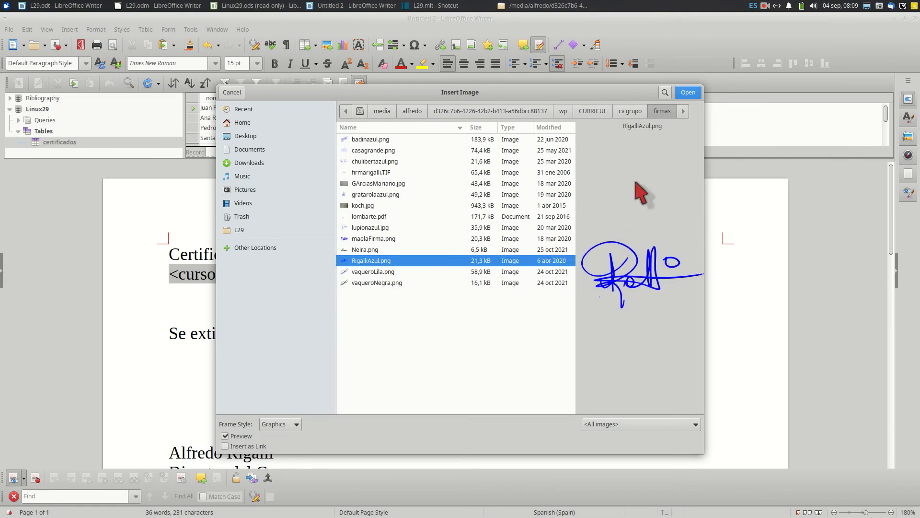
click(686, 92)
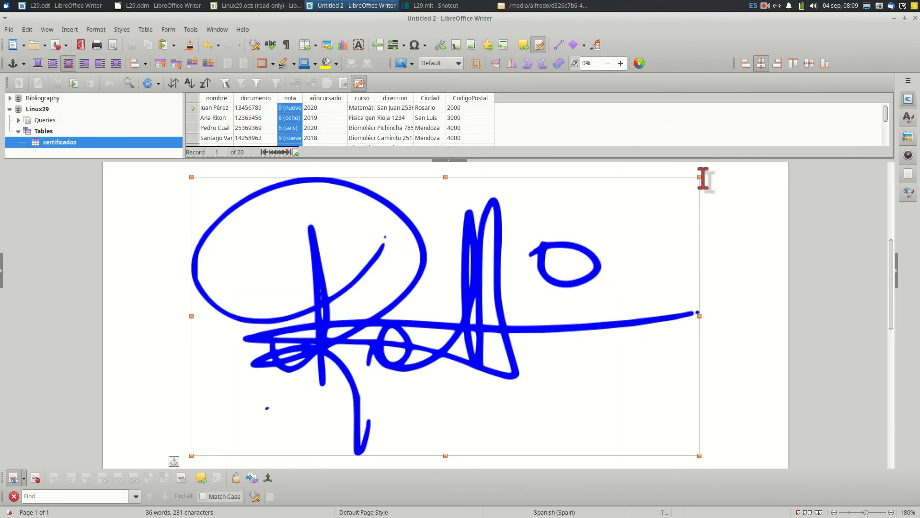
Shrink the signature image to about 1.46 × 0.80, set its wrapping to Through, and place it just above the signer's name.
mouse_move(699, 177)
mouse_down()
mouse_move(542, 215)
mouse_move(144, 378)
mouse_up()
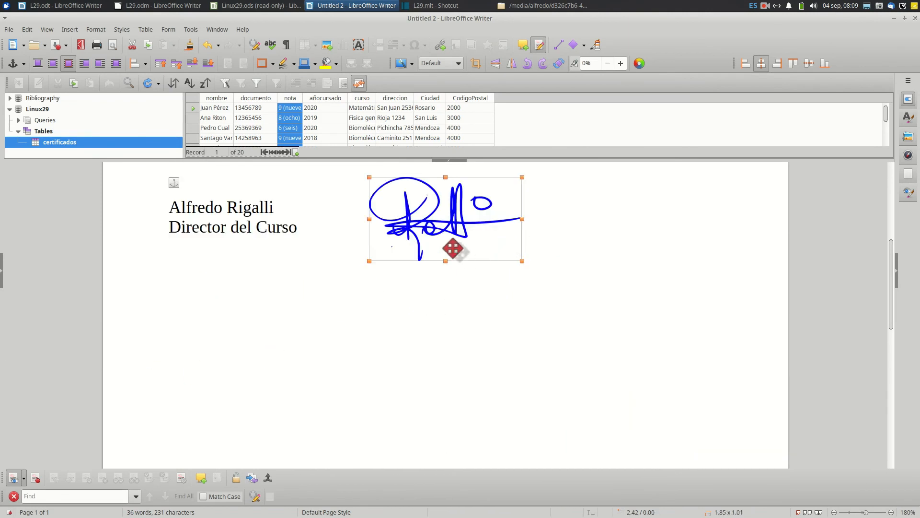
scroll(467, 290, up, 3)
mouse_move(521, 306)
mouse_down()
mouse_move(417, 324)
mouse_move(232, 281)
mouse_move(232, 292)
mouse_move(212, 256)
mouse_up()
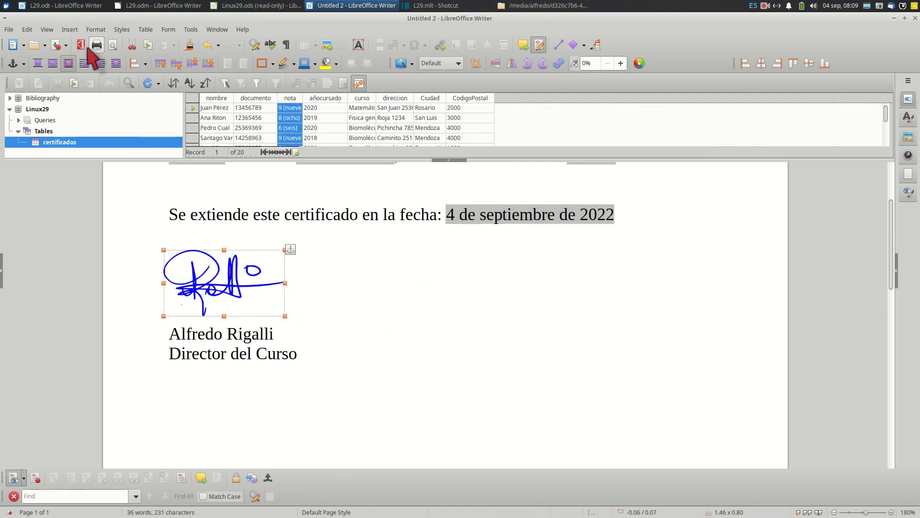
click(120, 69)
drag(205, 257, 212, 267)
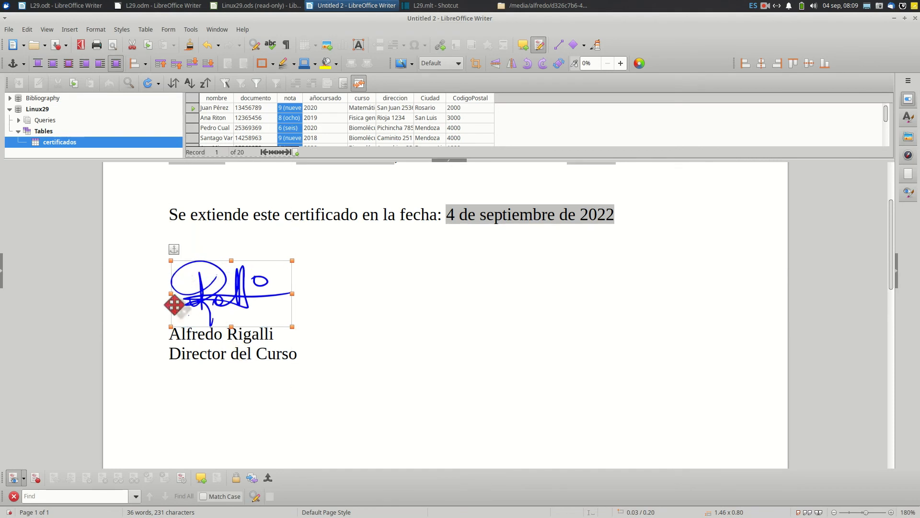
Add two blank lines above the signer's name and move the signature image down to sit directly over the name.
click(169, 334)
key(Return)
key(Return)
mouse_move(186, 317)
mouse_down()
mouse_move(194, 307)
mouse_move(182, 340)
mouse_up()
scroll(273, 271, up, 4)
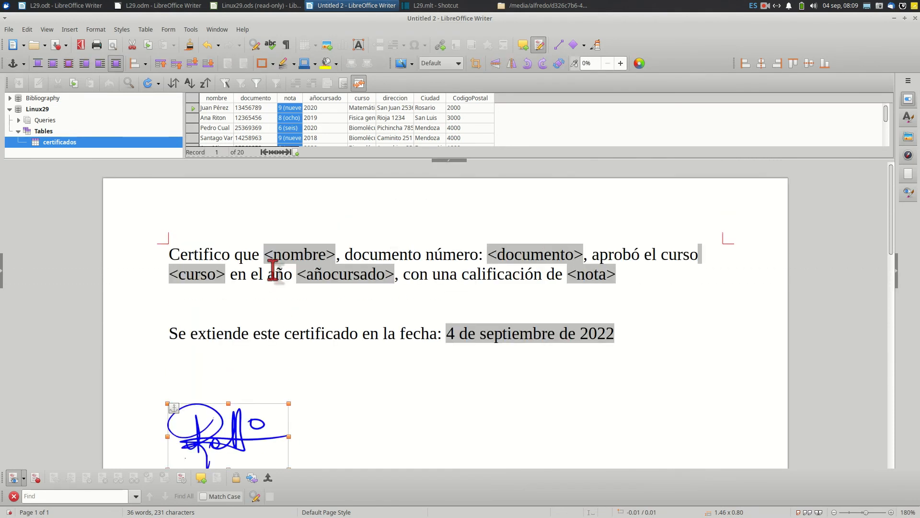
scroll(272, 271, down, 2)
scroll(272, 271, down, 1)
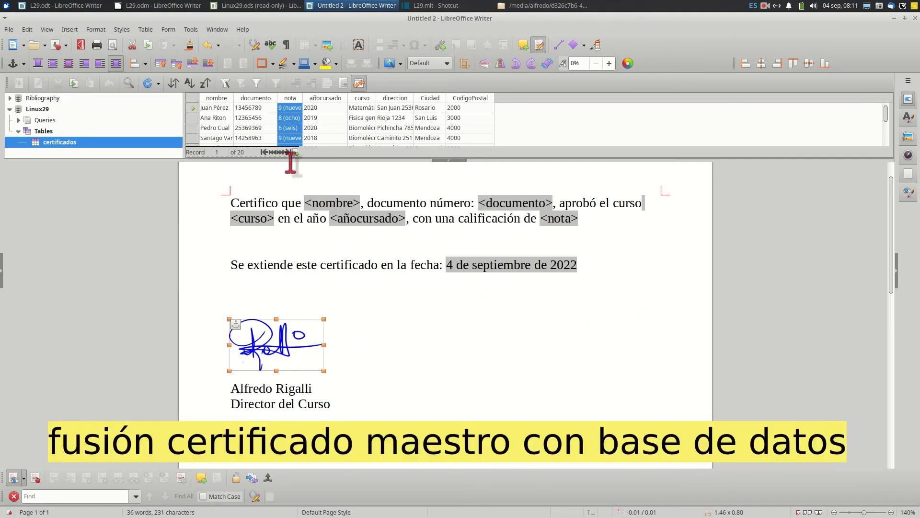
Run the Mail Merge Wizard on the current document as a letter without a salutation, and generate the individual certificates as an editable document.
click(191, 30)
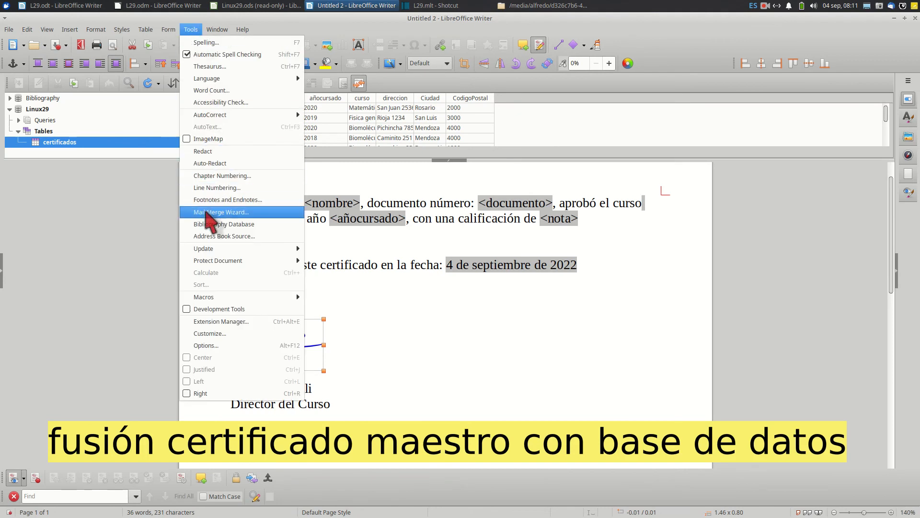
click(206, 213)
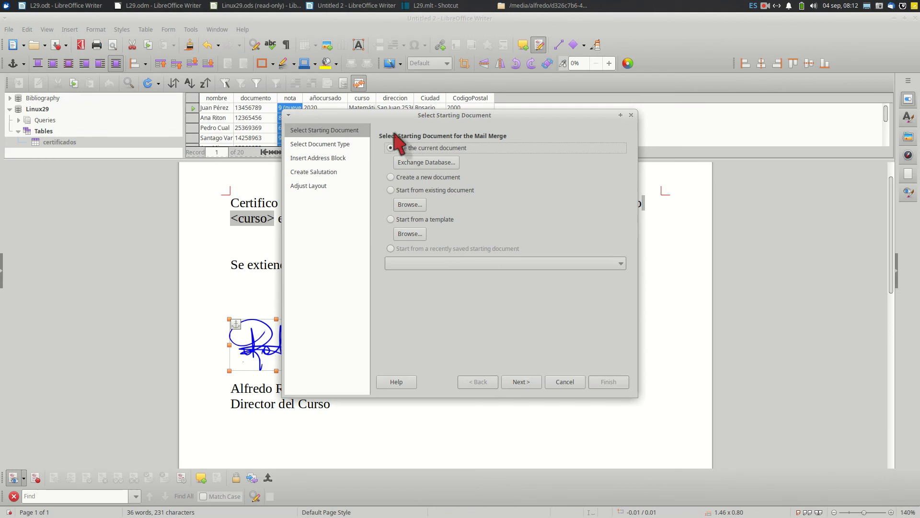
click(524, 376)
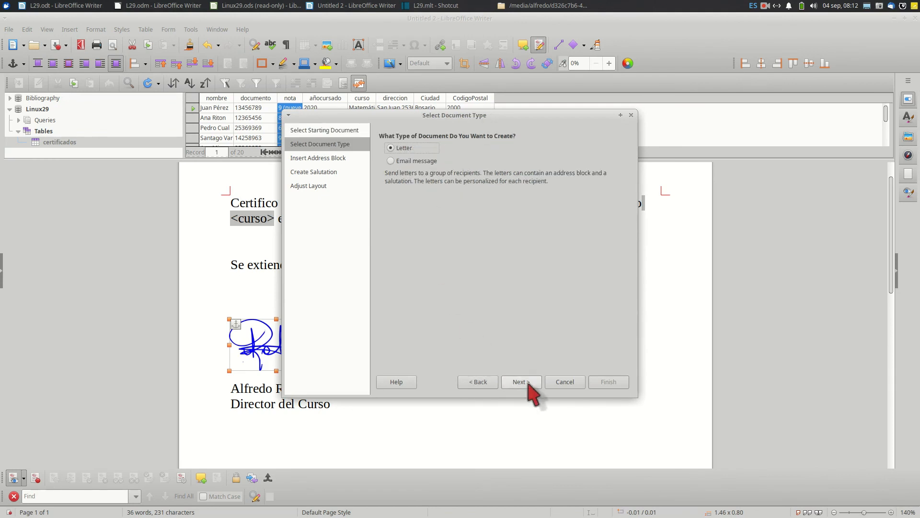
click(525, 378)
click(525, 378)
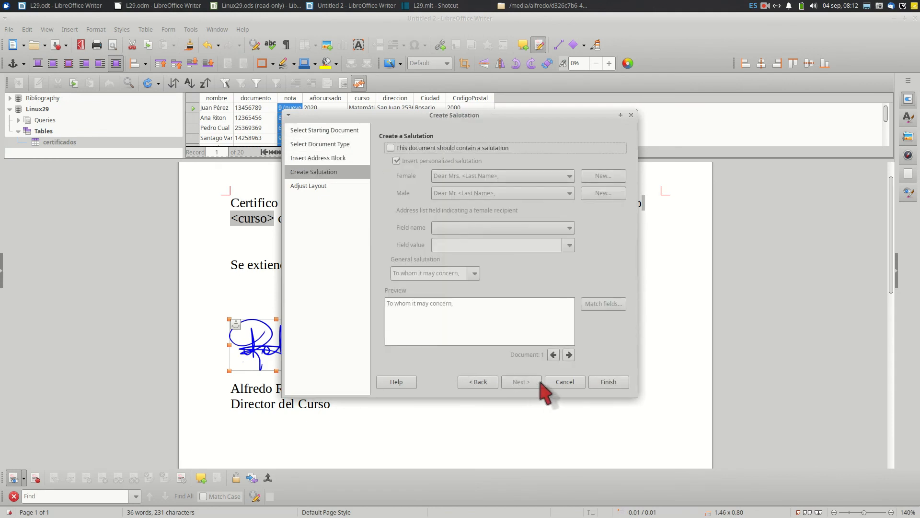
click(607, 383)
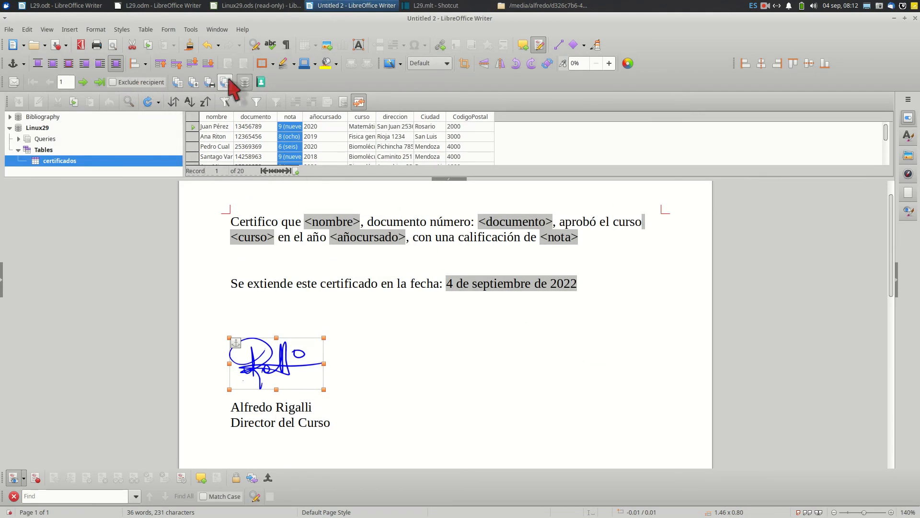
click(179, 82)
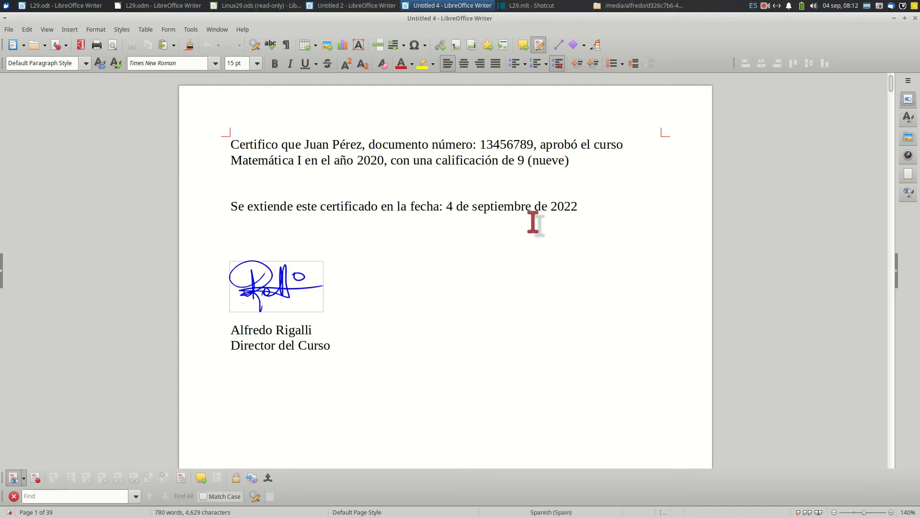
Look through the merged document and examine the certificates generated for each record.
scroll(401, 272, down, 10)
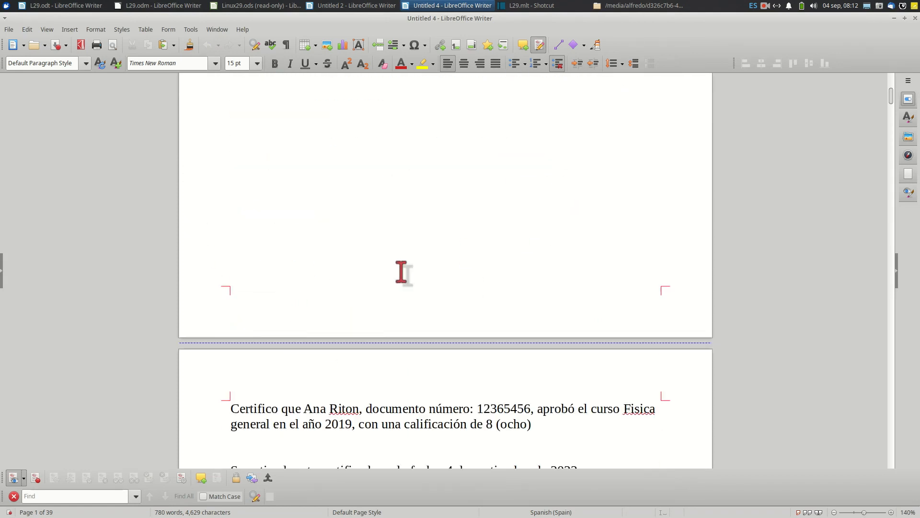
scroll(401, 272, down, 3)
scroll(343, 307, down, 6)
scroll(341, 297, down, 15)
scroll(339, 298, down, 15)
scroll(339, 297, down, 6)
scroll(368, 256, up, 4)
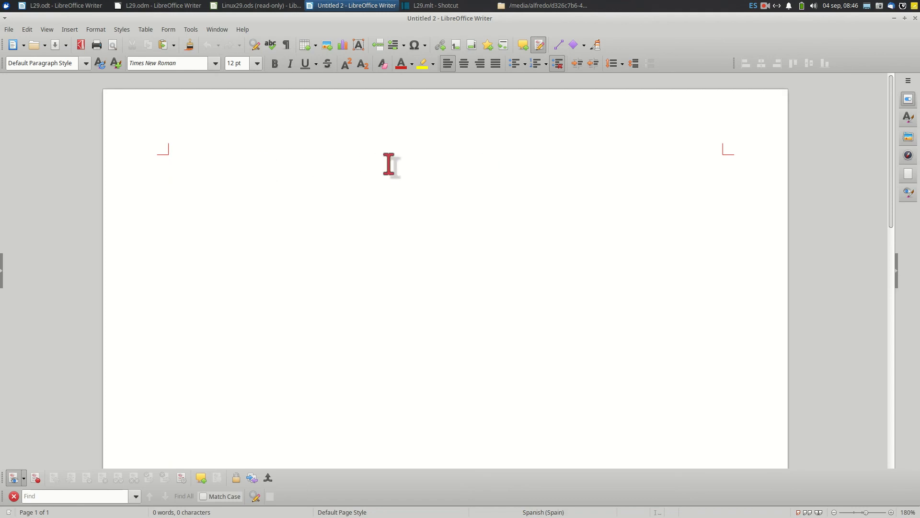
Draw a Table Control about 16.52 × 1.56 across the first lines of the blank document.
click(174, 30)
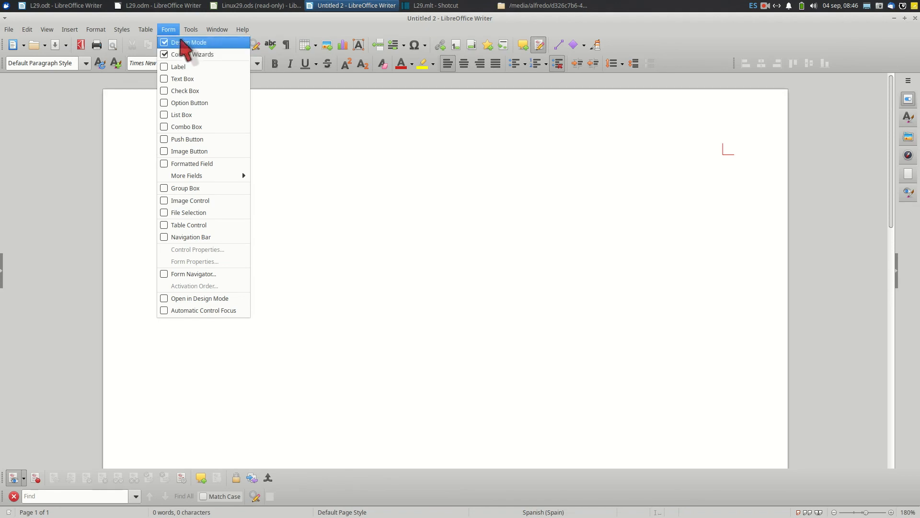
click(274, 159)
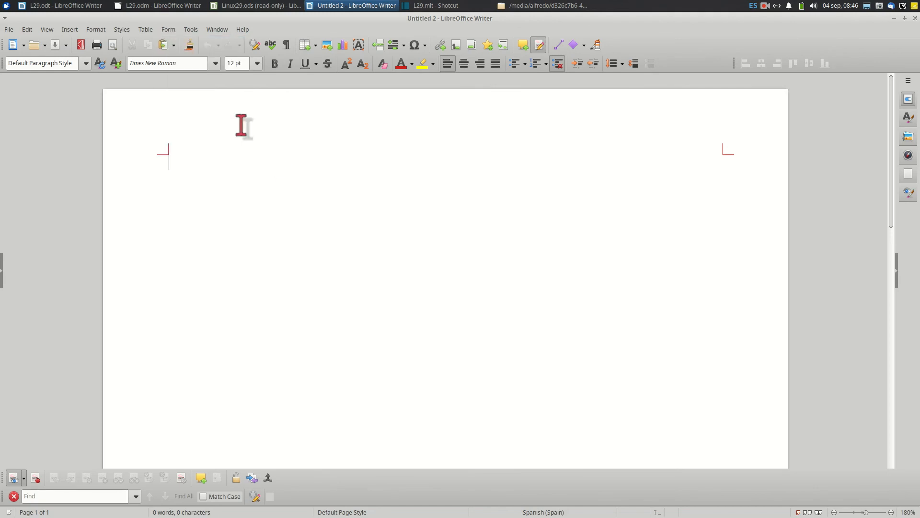
click(169, 29)
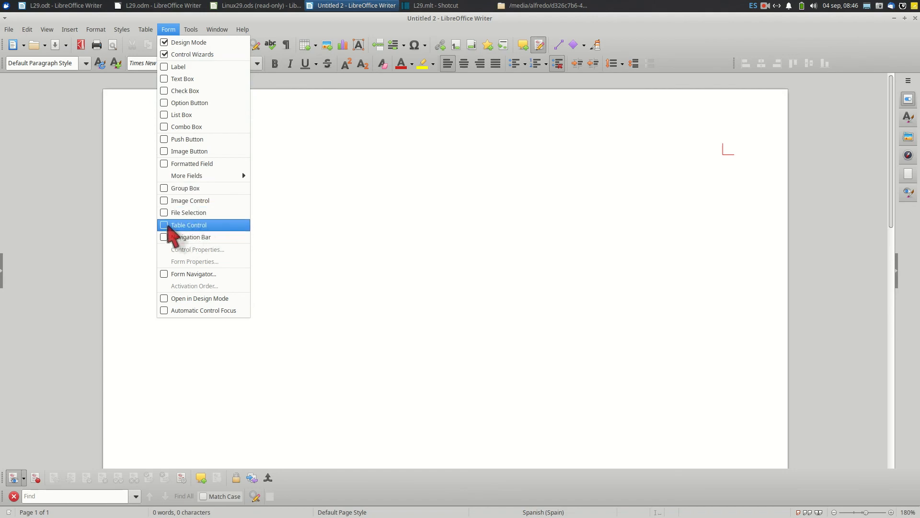
click(163, 226)
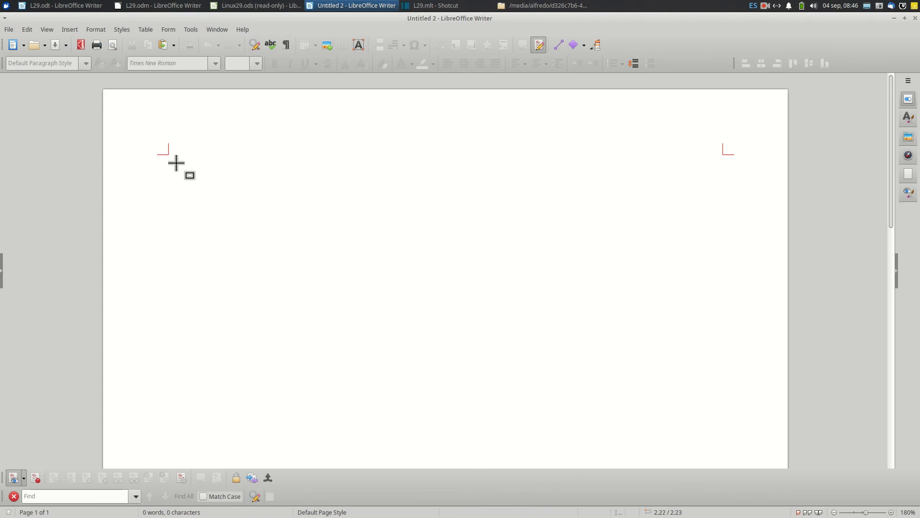
drag(172, 159, 711, 209)
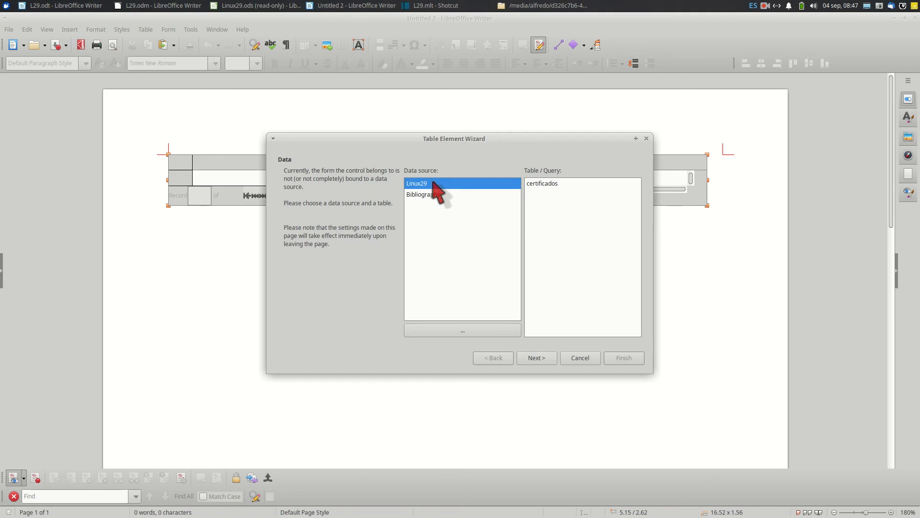
Bind the table control to the certificados table of Linux29 with only the nombre field, and stretch its height to about 1.84.
click(546, 187)
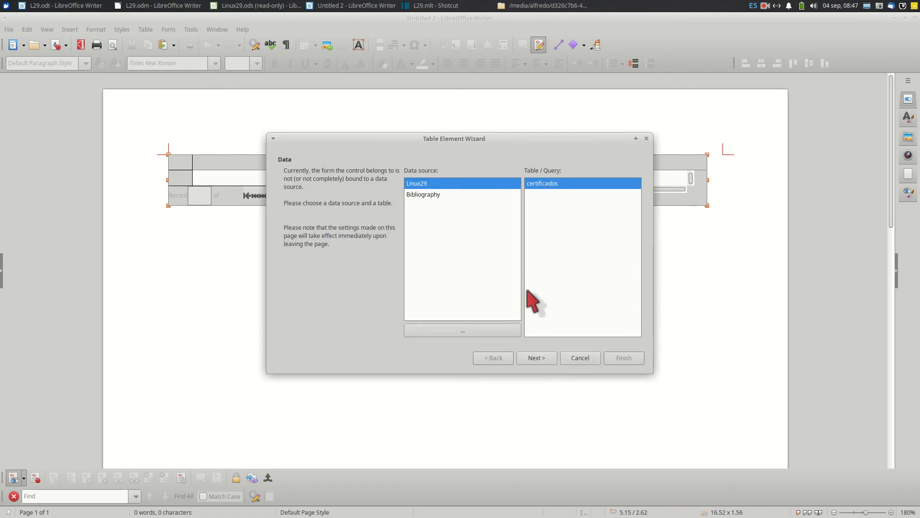
click(537, 360)
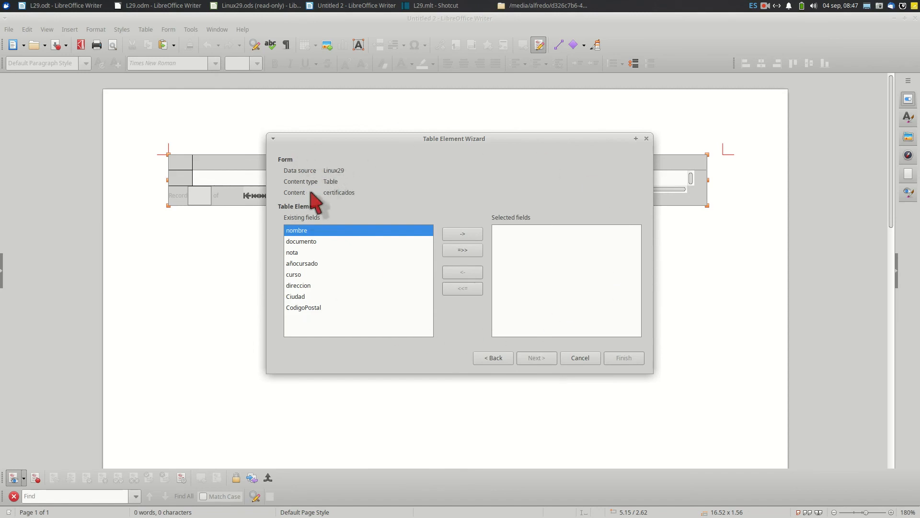
click(462, 233)
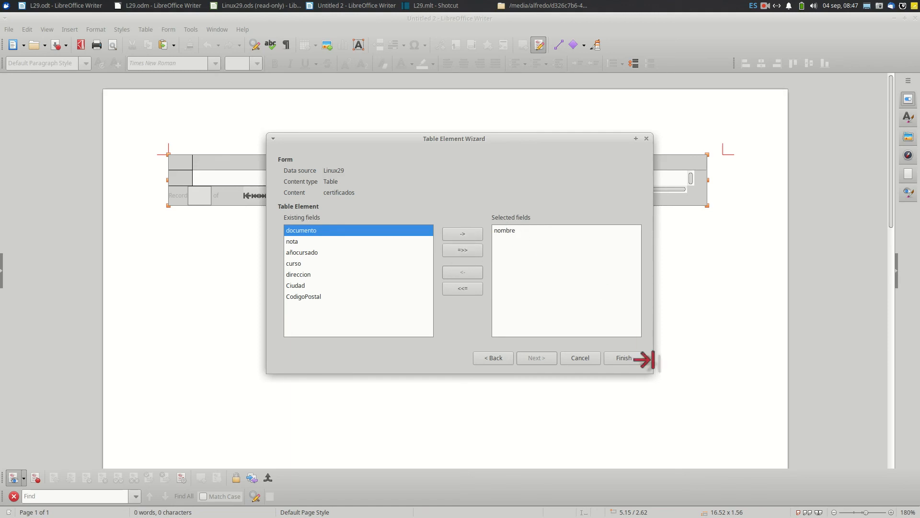
click(620, 360)
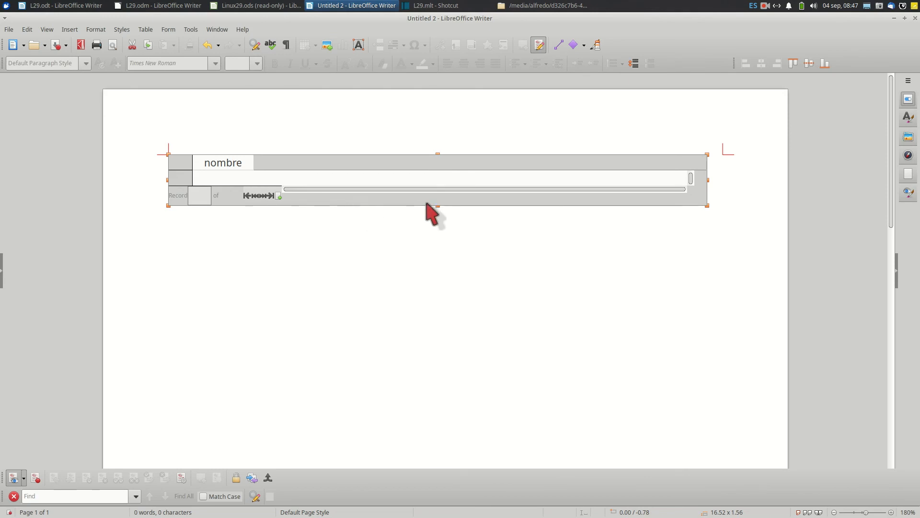
drag(439, 208, 442, 227)
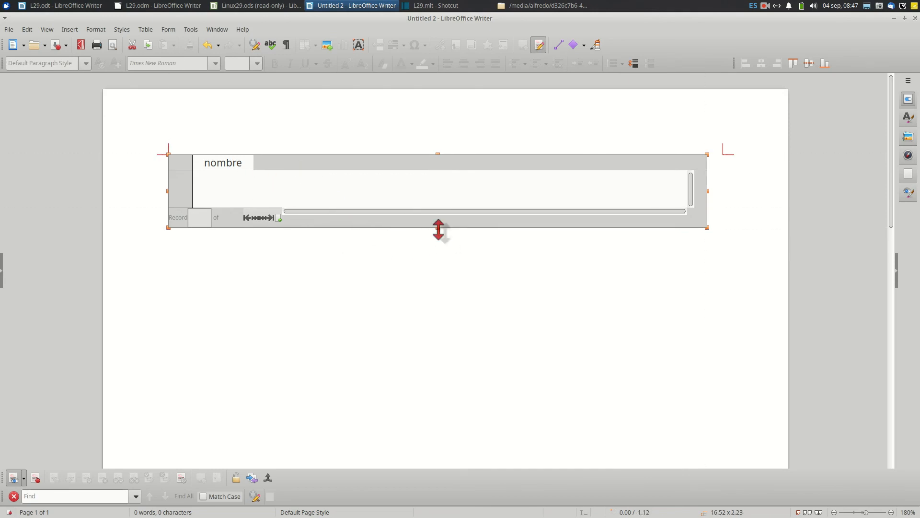
drag(439, 230, 437, 216)
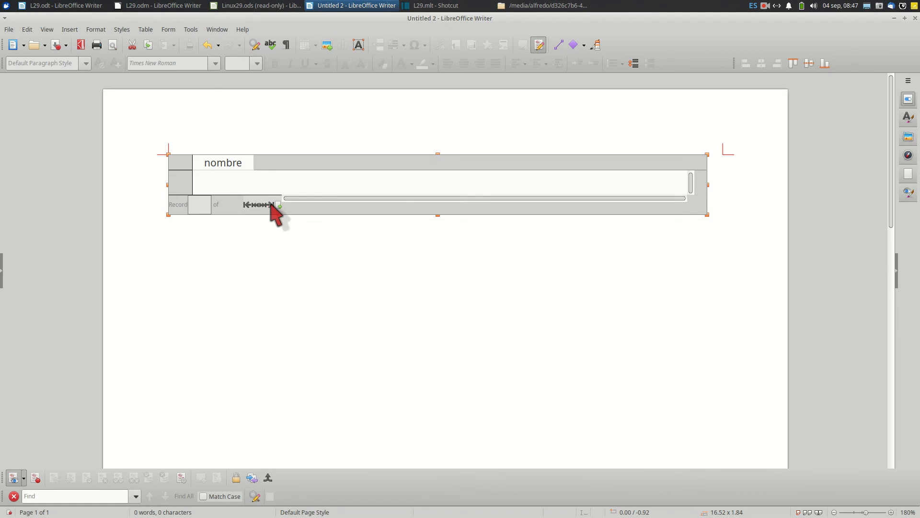
Write "Nombre:" below the table control and draw a form text box about 6.15 × 0.56 beside it.
click(393, 258)
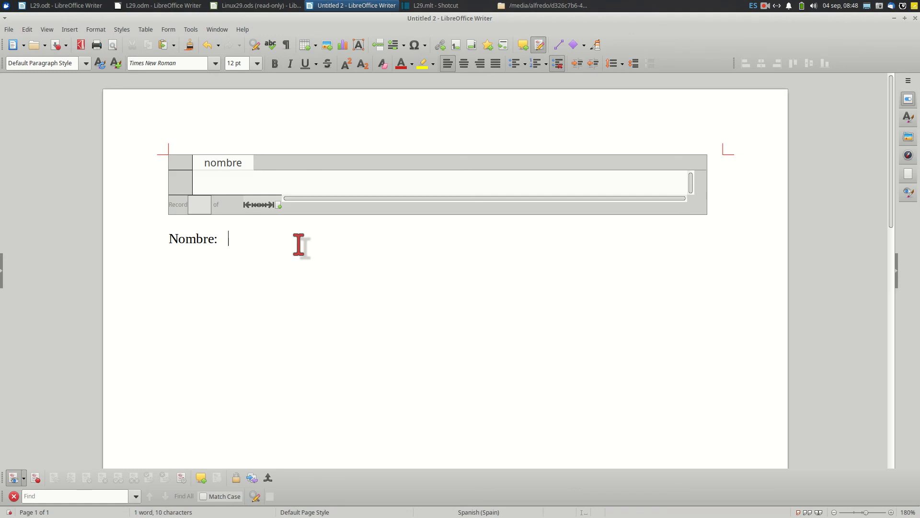
click(191, 30)
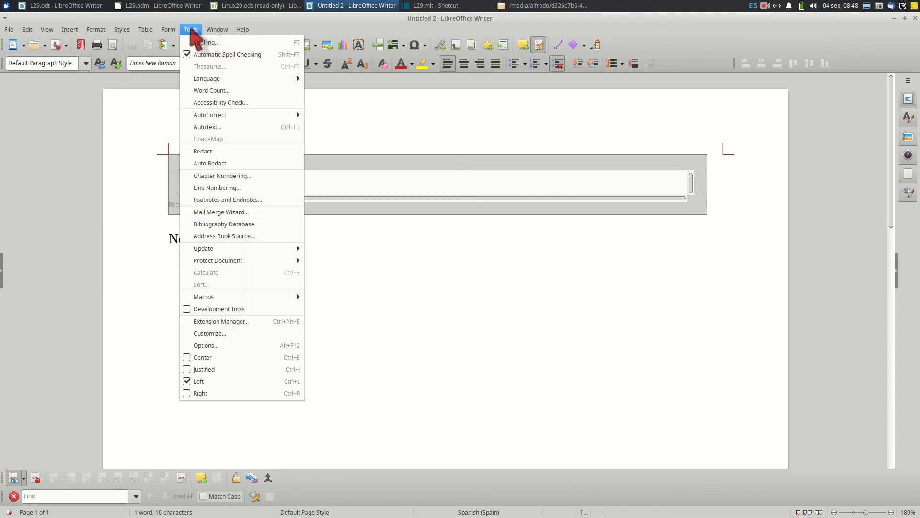
mouse_move(169, 31)
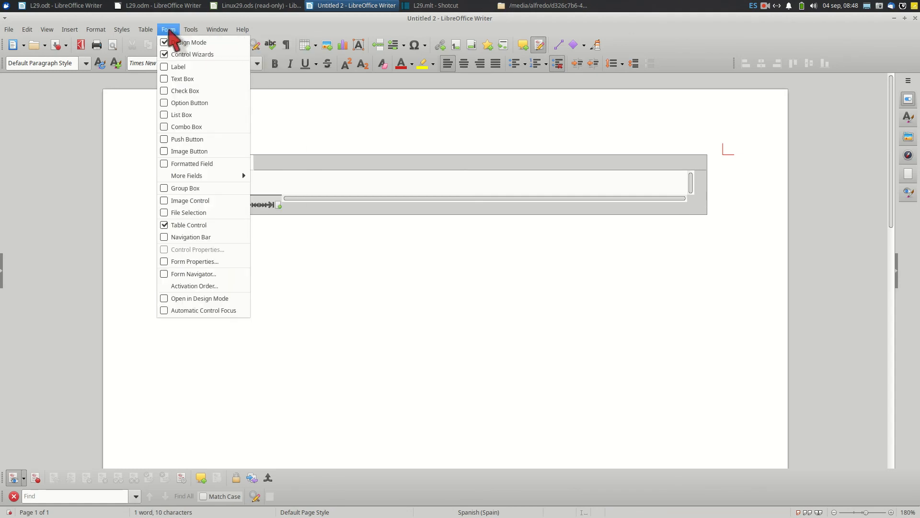
click(173, 79)
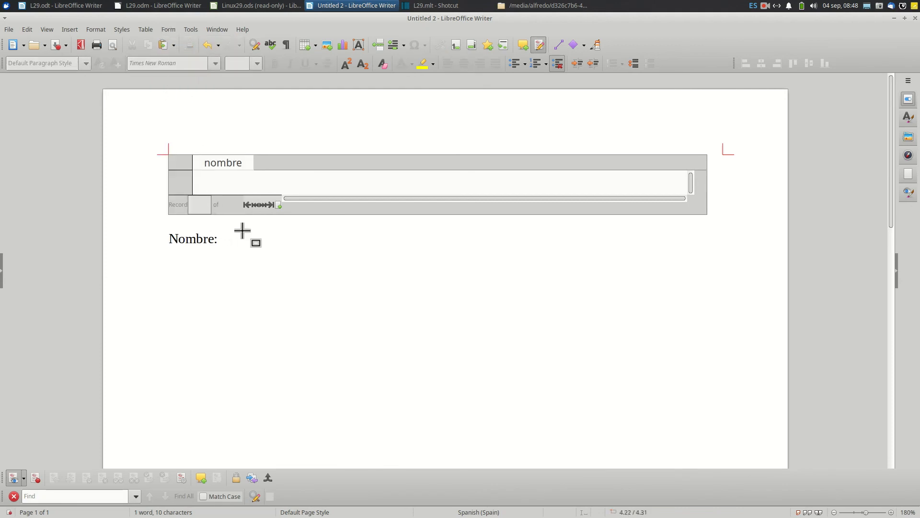
drag(240, 226, 441, 246)
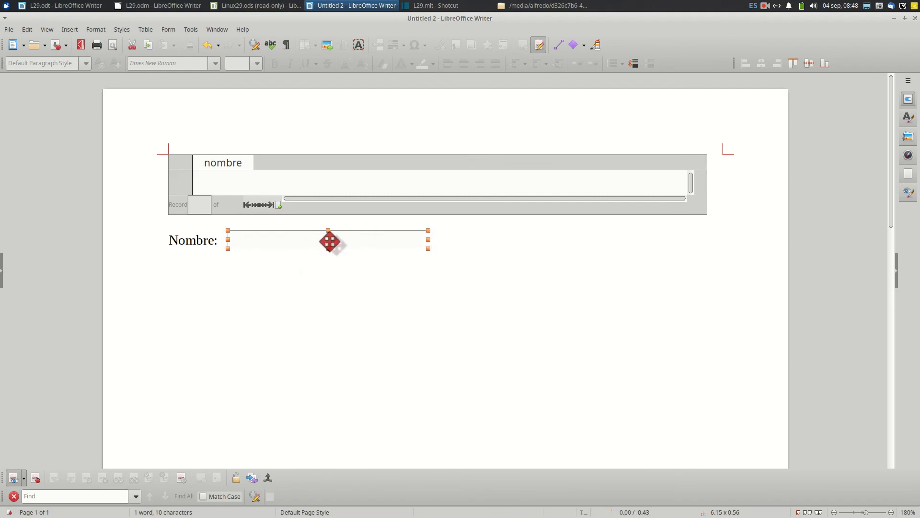
Link the text box beside "Nombre:" to the nombre data field in its properties.
double_click(330, 242)
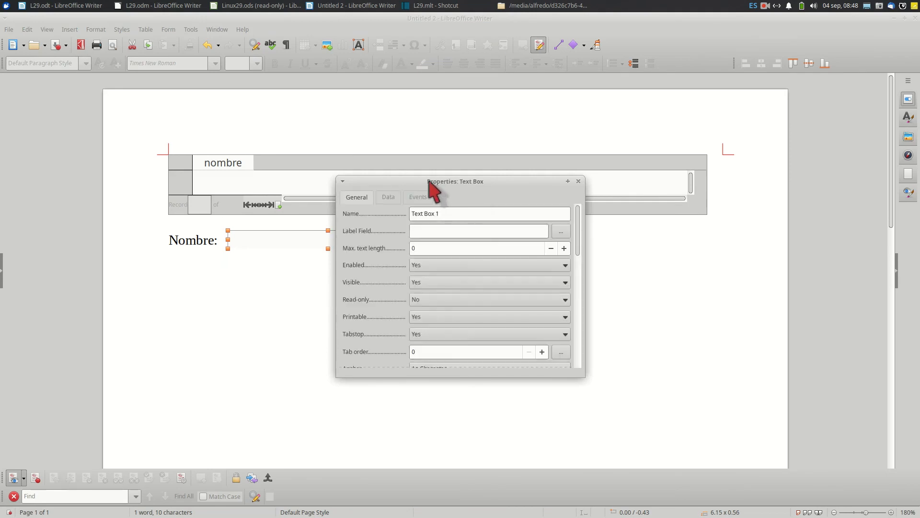
click(388, 197)
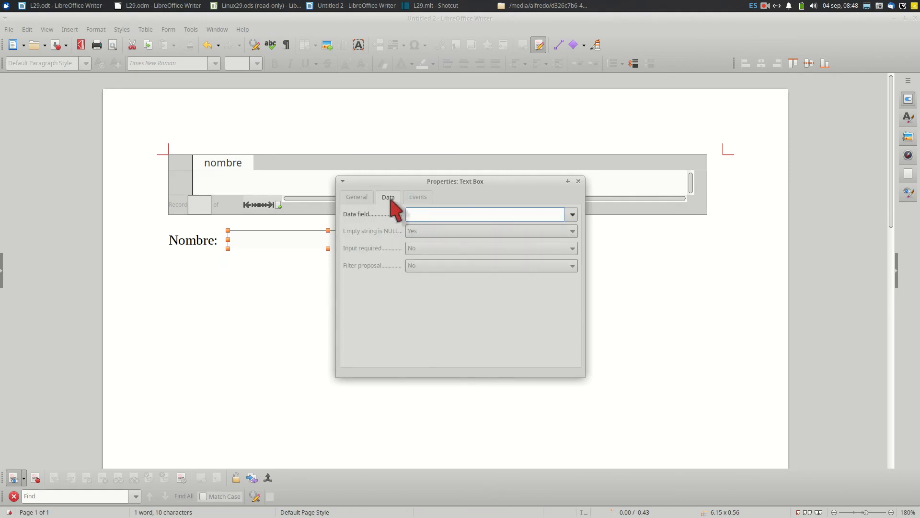
click(572, 214)
click(442, 227)
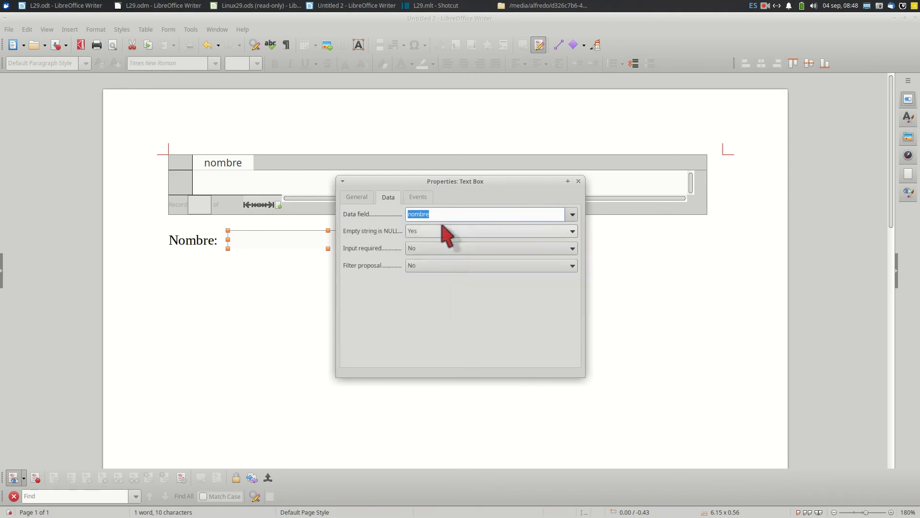
click(578, 181)
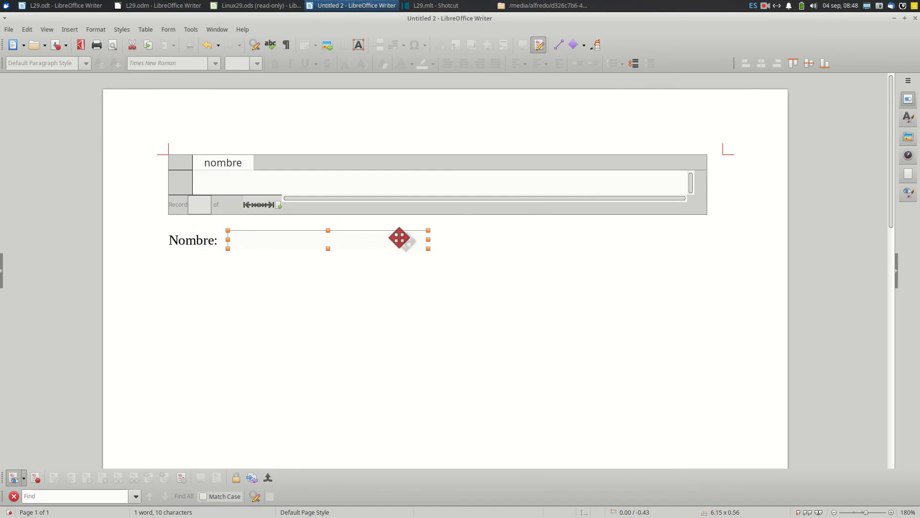
Write "Dirección:" on a new line below "Nombre:" and draw a form text box about 7.15 × 0.55 beside it.
click(442, 241)
key(Return)
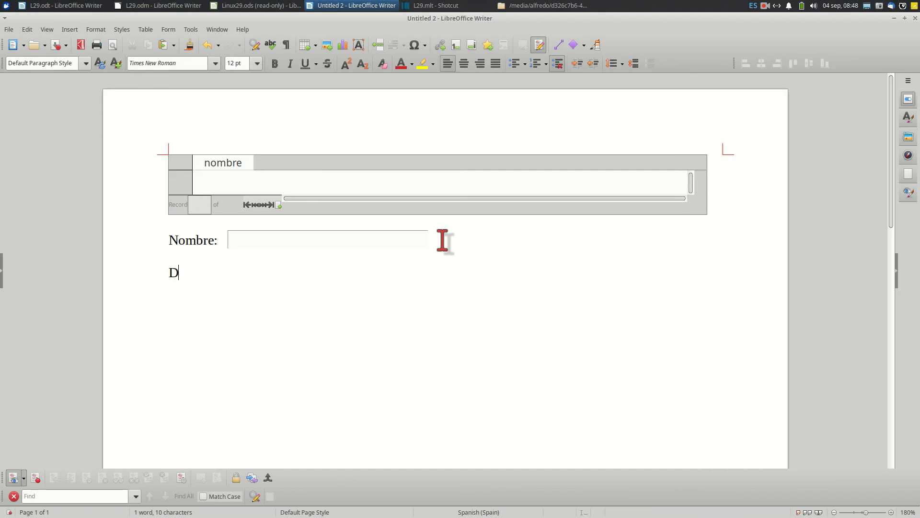
text(Dirección:)
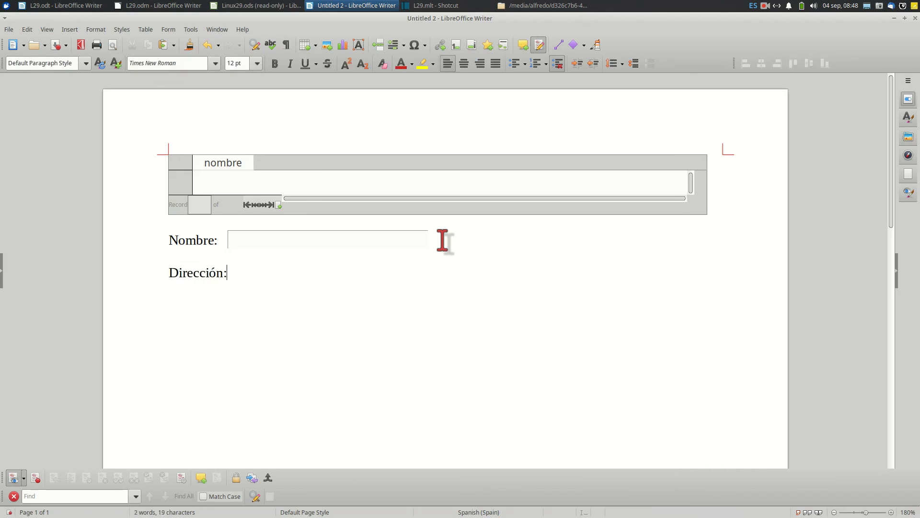
click(168, 29)
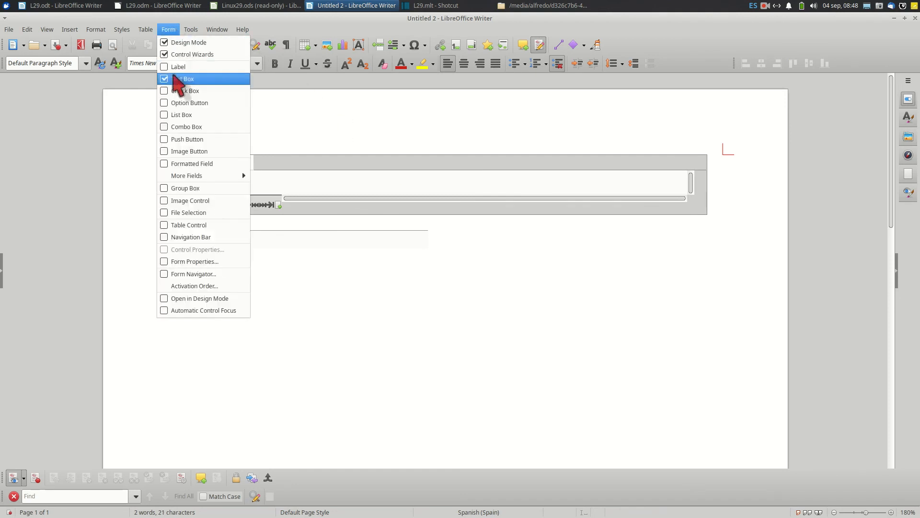
click(176, 79)
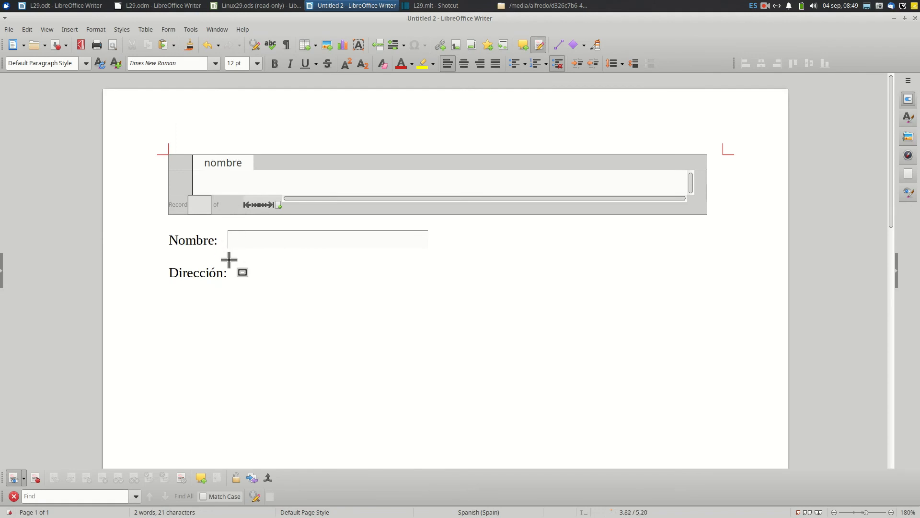
drag(231, 261, 465, 279)
Link the text box beside "Dirección:" to the direccion data field in its properties.
double_click(433, 272)
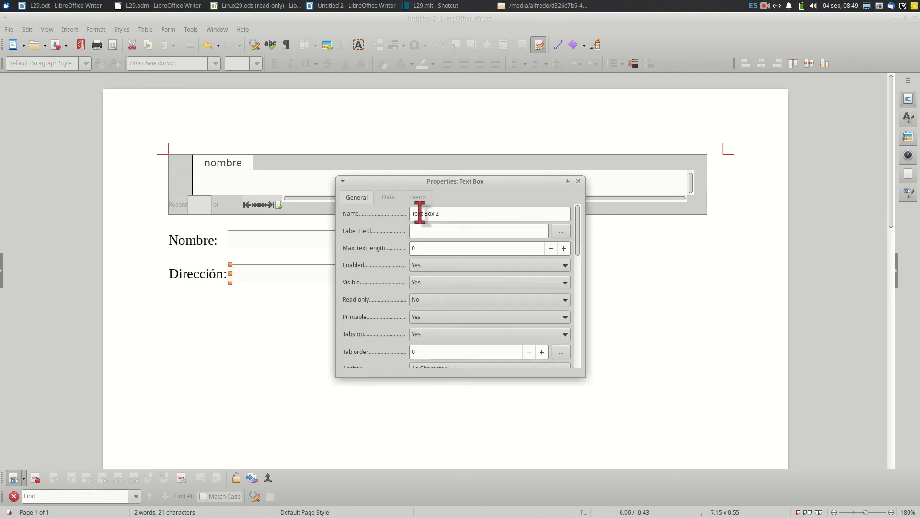
click(388, 196)
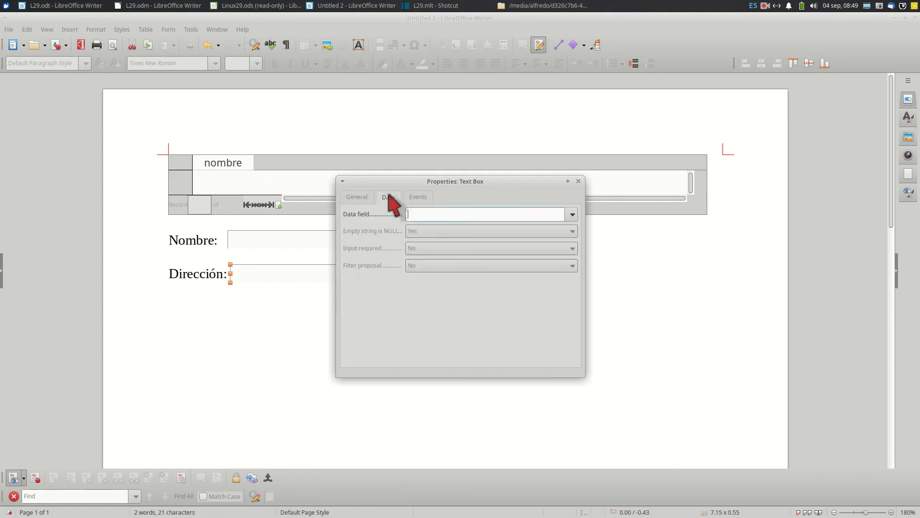
click(570, 215)
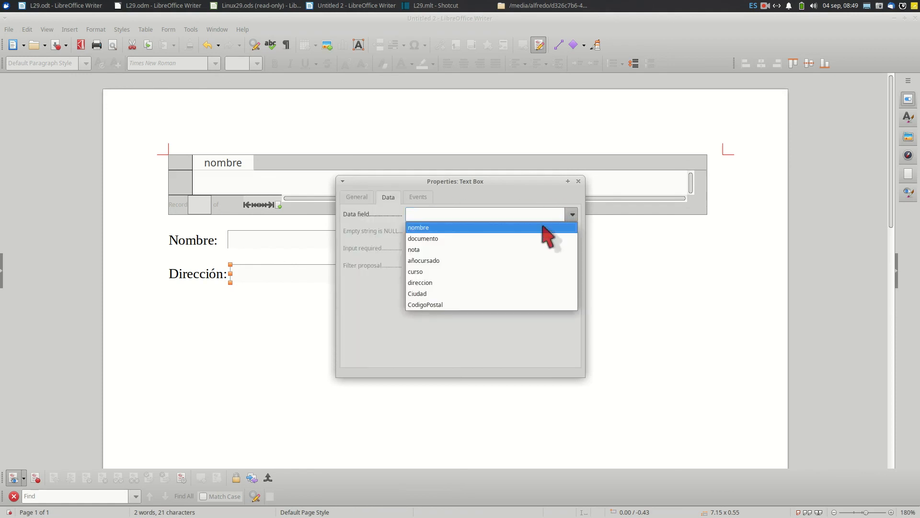
click(432, 283)
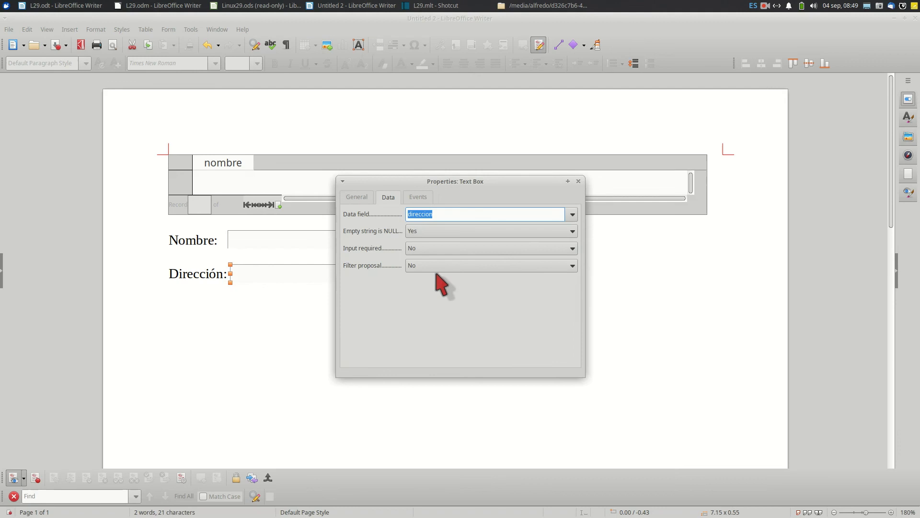
click(578, 181)
Write "Localidad:" on a new line below "Dirección:" and draw a form text box about 7.16 × 0.59 beside it.
click(482, 272)
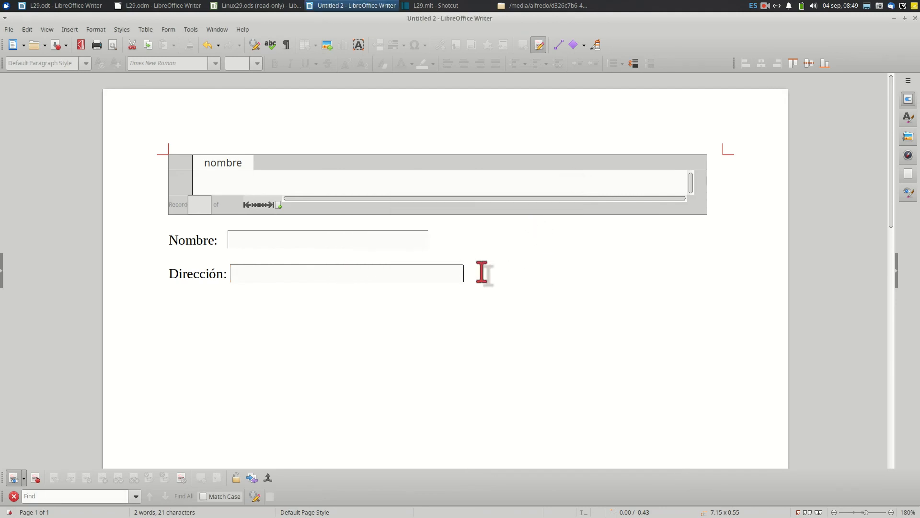
key(Return)
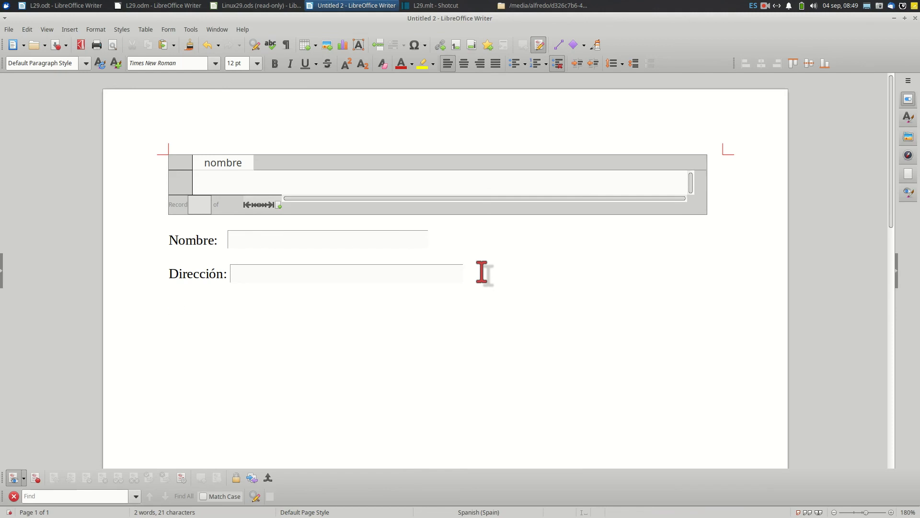
text(Localidad:)
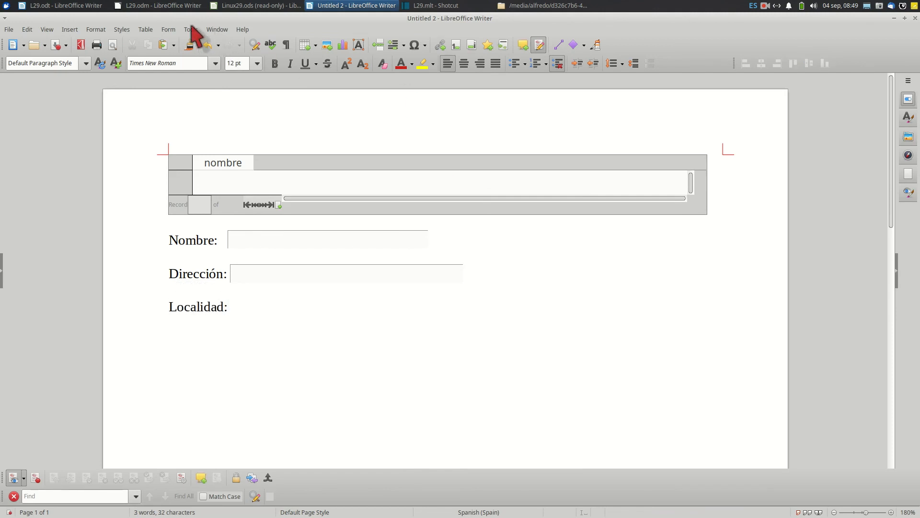
click(169, 30)
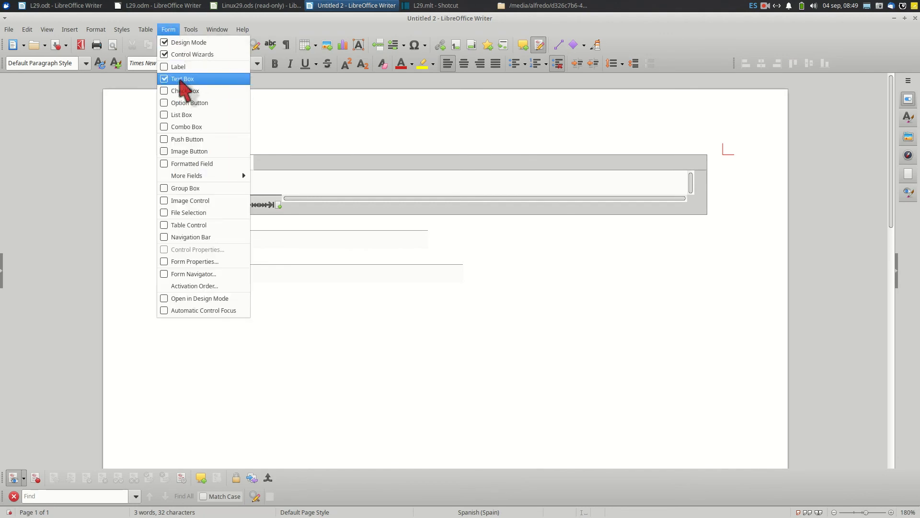
click(180, 78)
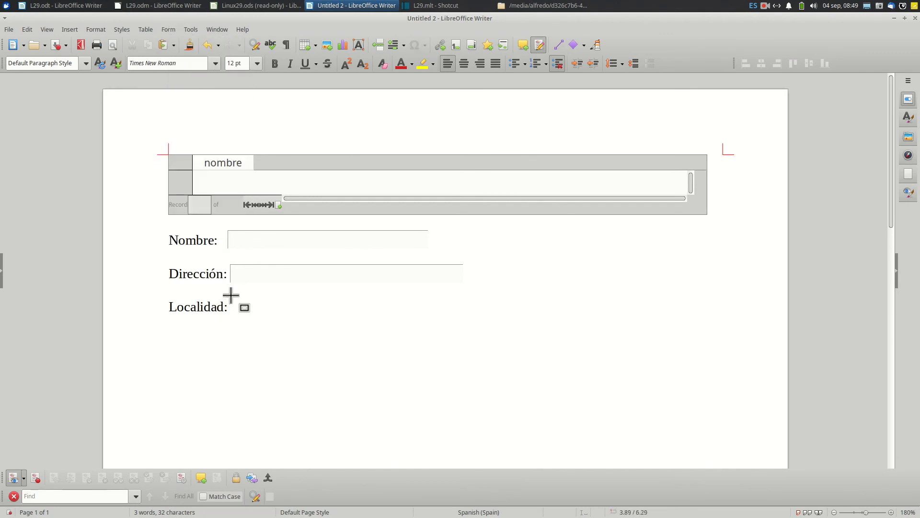
drag(231, 294, 464, 312)
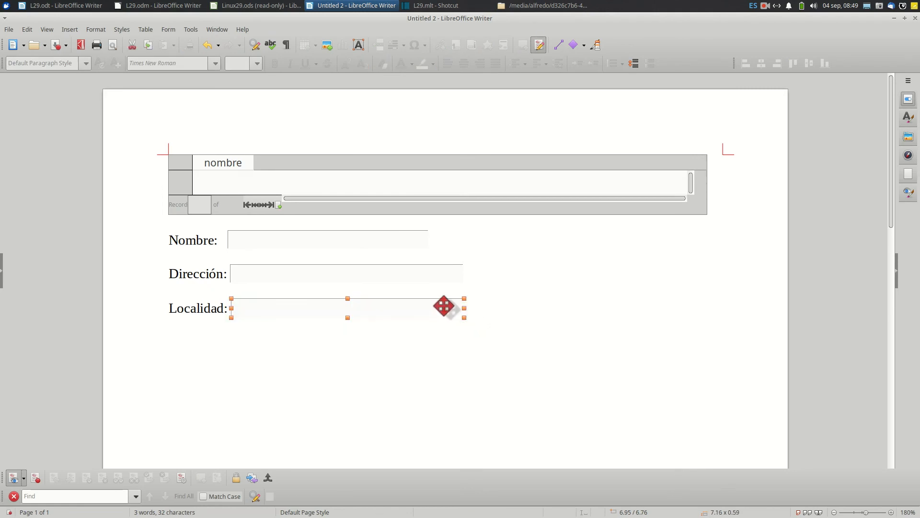
Link the text box beside "Localidad:" to the Ciudad data field in its properties.
double_click(441, 305)
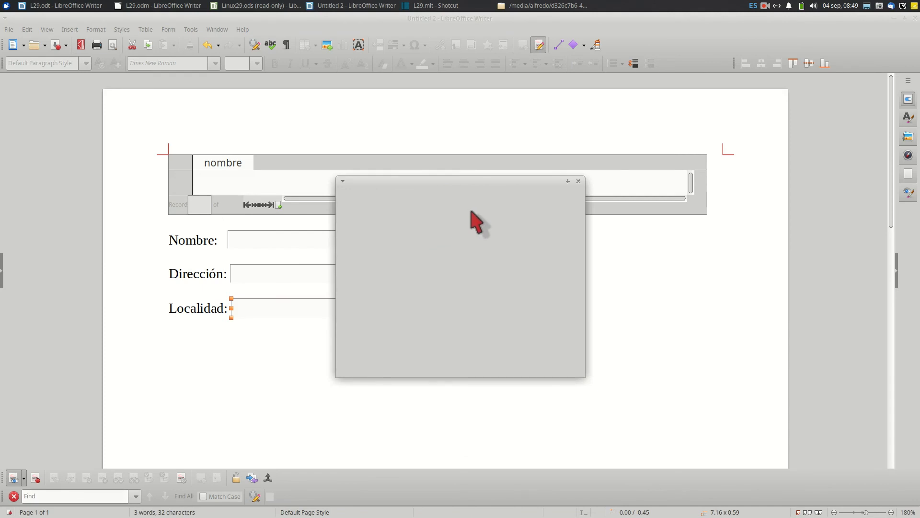
click(389, 197)
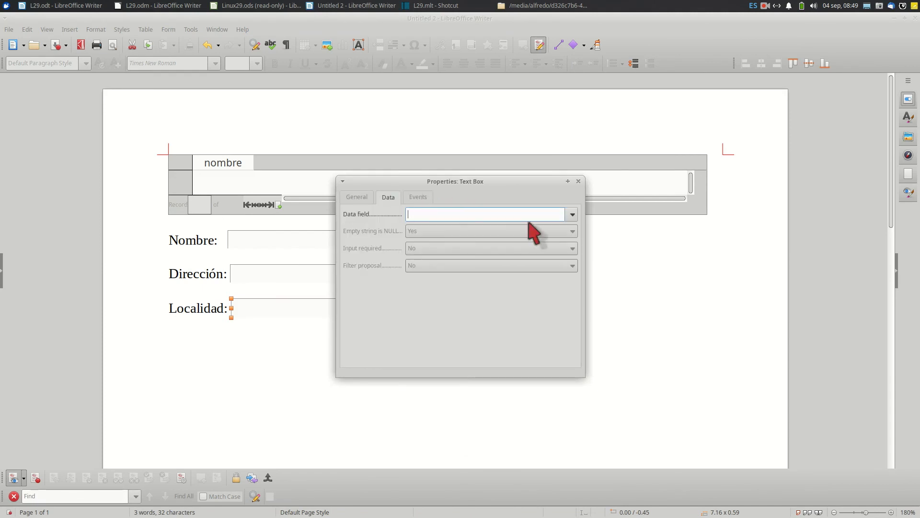
click(572, 215)
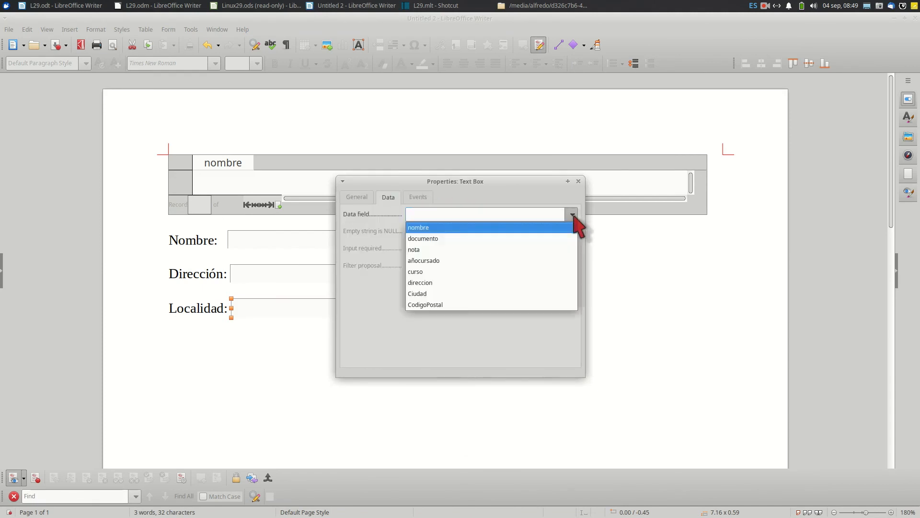
click(440, 293)
click(578, 181)
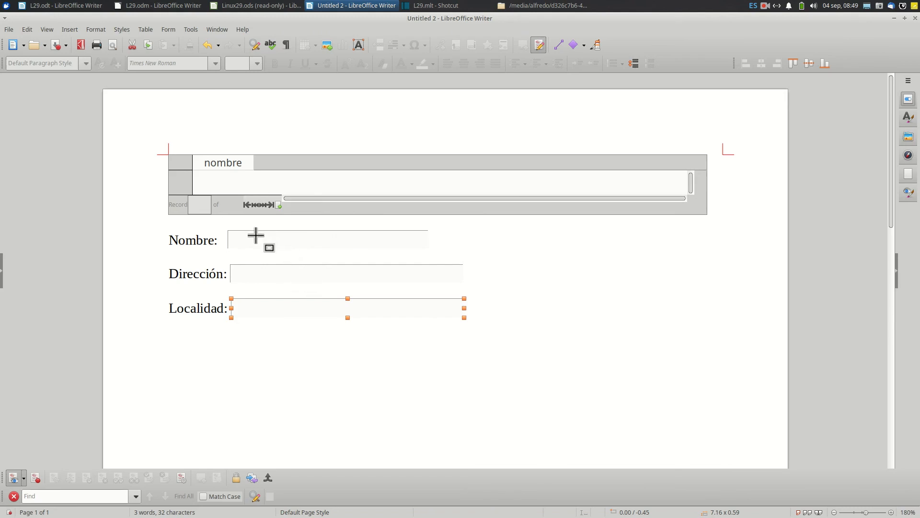
Shift the text box beside "Nombre:" slightly upward relative to its label, then deselect it.
click(388, 245)
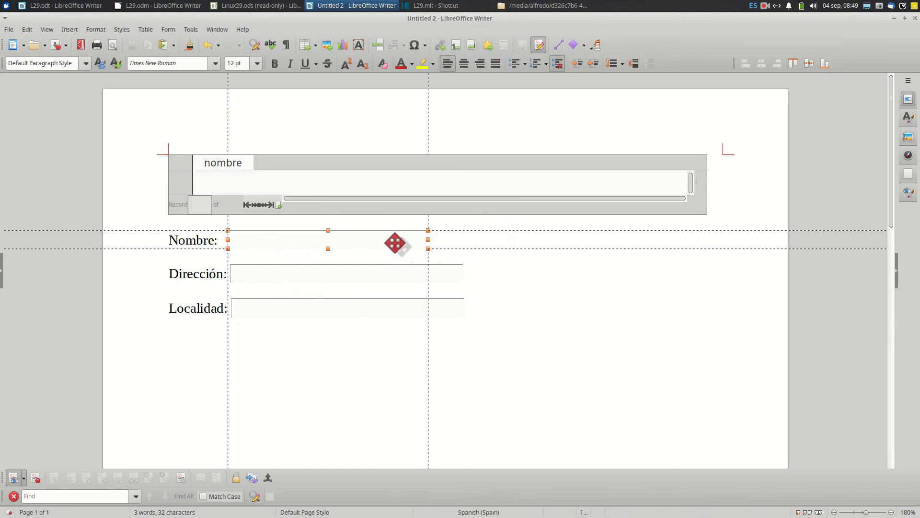
mouse_move(399, 243)
mouse_down()
mouse_move(411, 240)
mouse_move(397, 240)
mouse_up()
drag(318, 238, 297, 242)
click(202, 245)
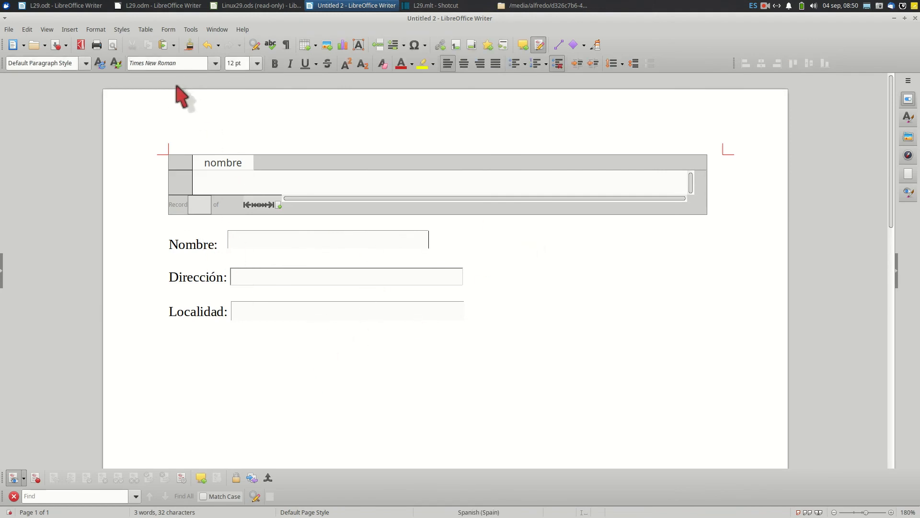
Turn off the form's Design Mode and step forward through the table control's records one by one to record 17.
click(168, 29)
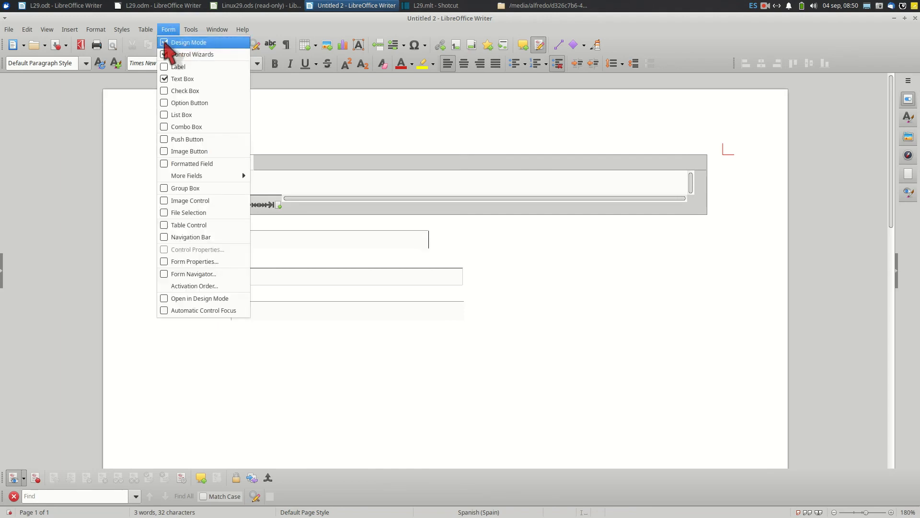
click(165, 42)
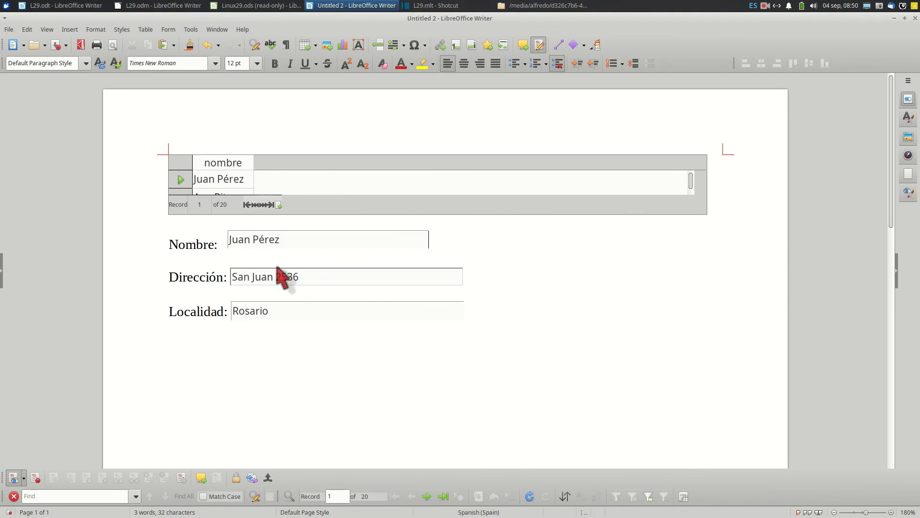
click(264, 205)
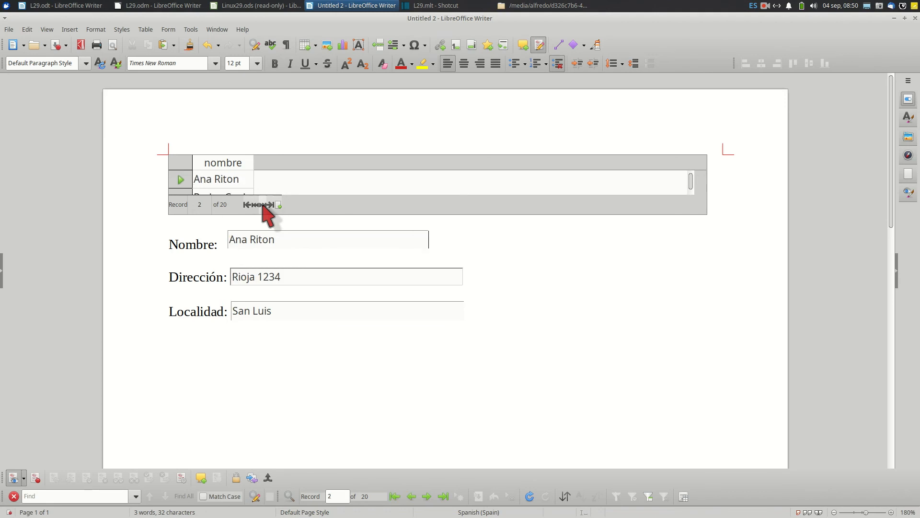
click(264, 206)
click(264, 206)
click(264, 205)
click(264, 205)
click(264, 205)
click(264, 205)
click(264, 205)
click(264, 205)
click(264, 205)
click(264, 205)
click(264, 205)
click(264, 205)
click(264, 205)
click(264, 205)
click(264, 205)
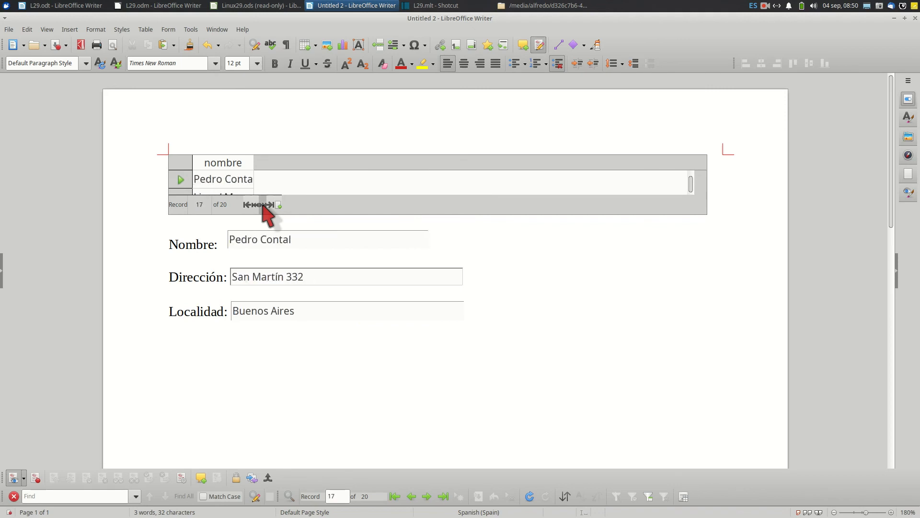